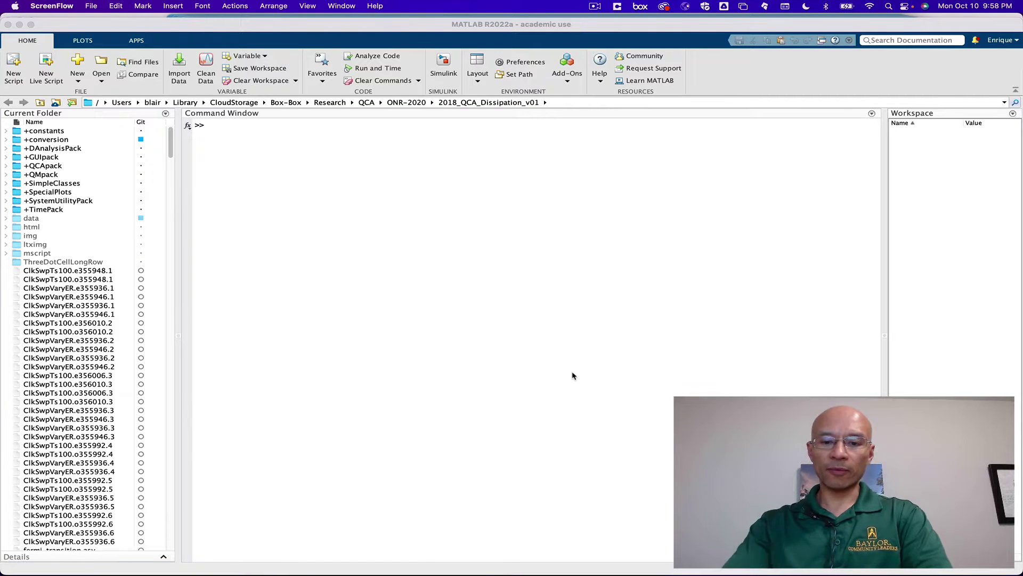
Run the arduino command in the Command Window, which reports the missing Arduino support package
{"action": "left_click", "coordinate": [454, 269]}
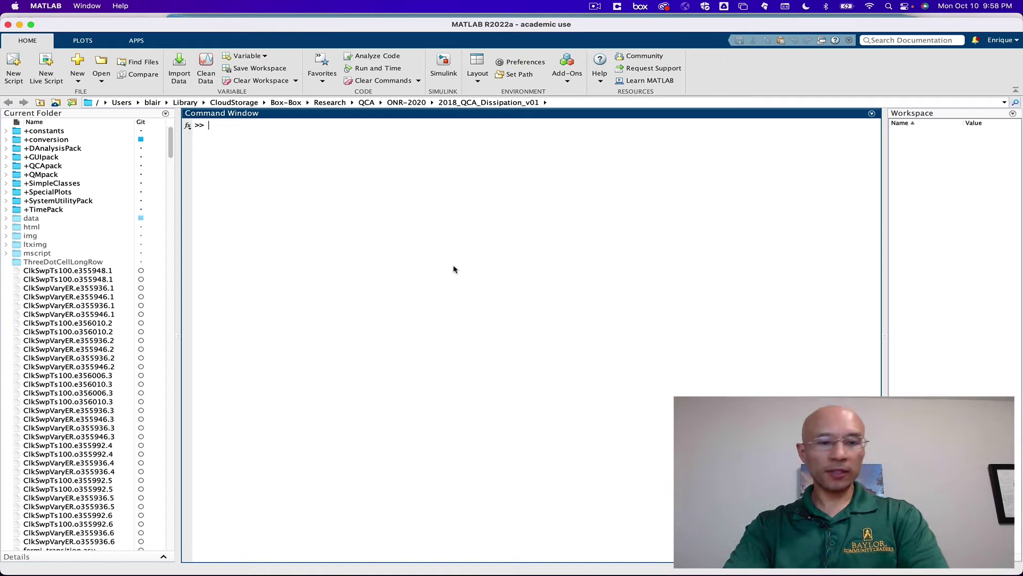
{"action": "type", "text": "a"}
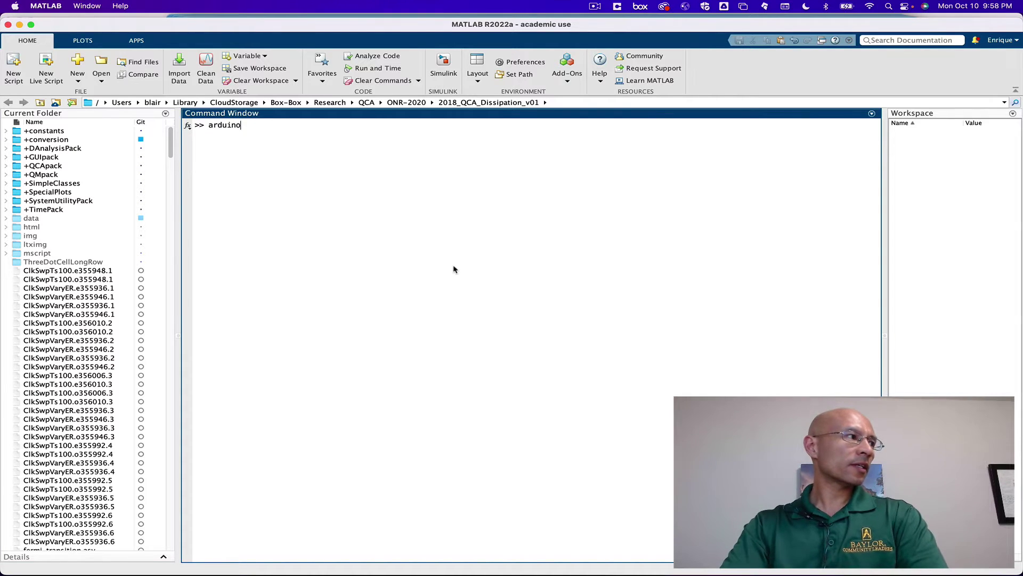
{"action": "type", "text": "rduino"}
{"action": "key", "text": "Return"}
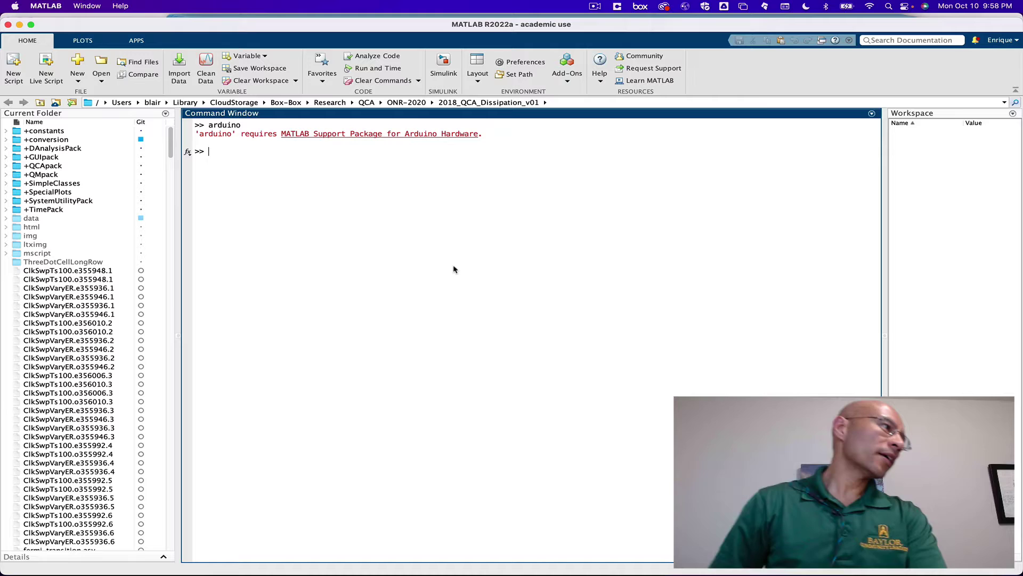
Open the Arduino Hardware support package add-on page and choose Install to bring up its license
{"action": "left_click", "coordinate": [308, 135]}
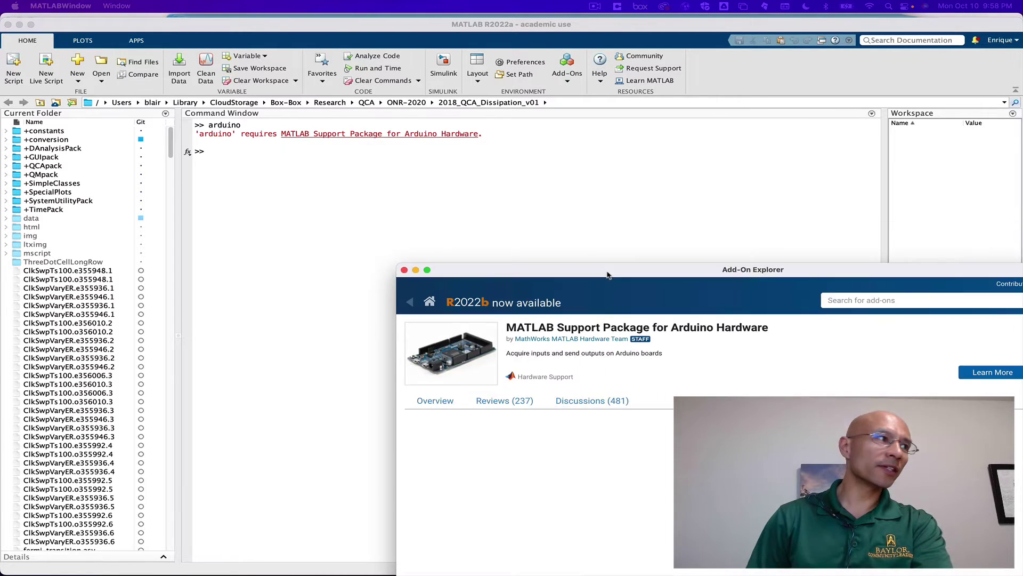
{"action": "left_click_drag", "start_coordinate": [608, 273], "coordinate": [420, 120]}
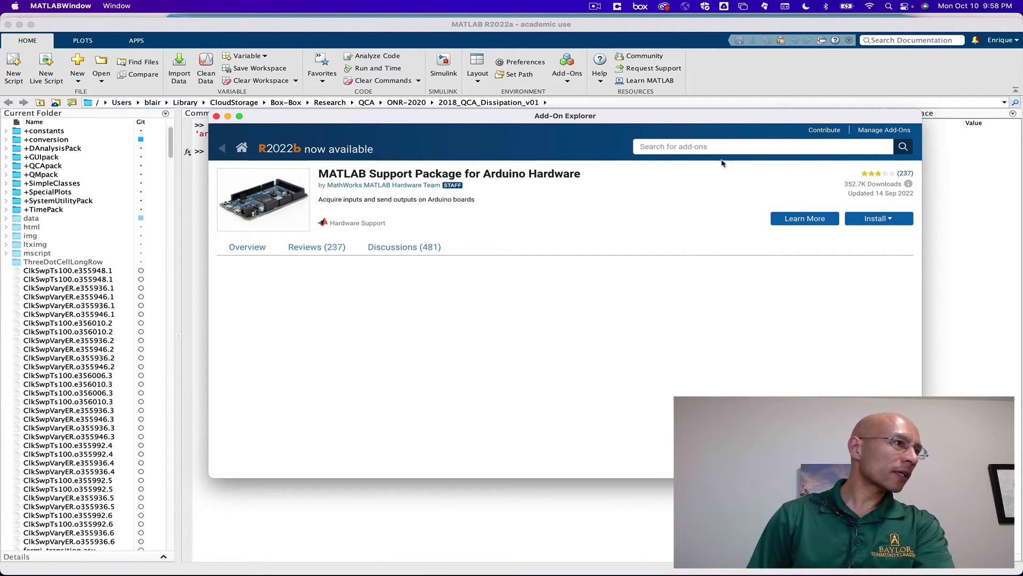
{"action": "left_click", "coordinate": [868, 220]}
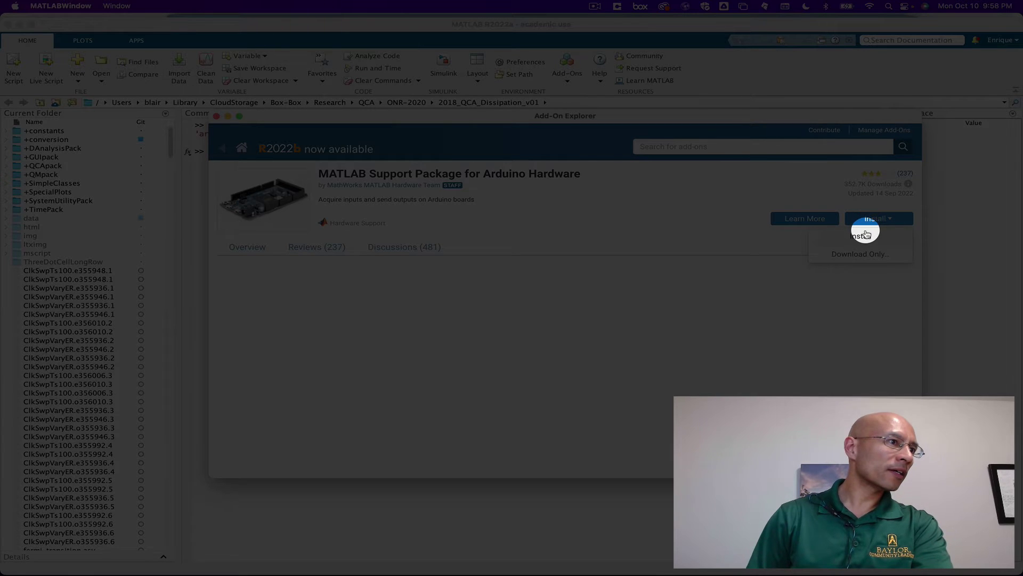
{"action": "left_click", "coordinate": [865, 234]}
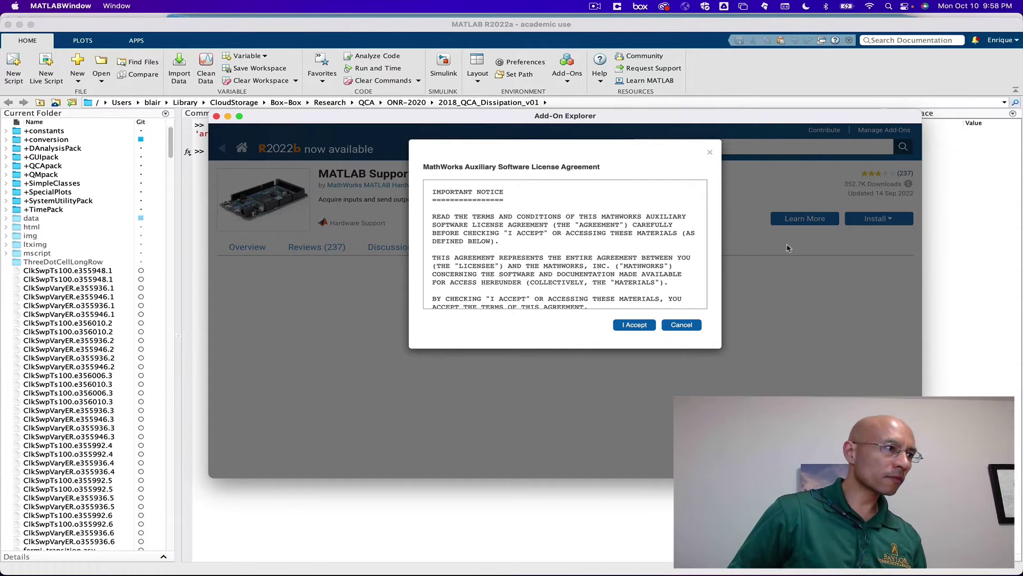
Accept the license and third-party terms so the Arduino Hardware support package installs
{"action": "left_click", "coordinate": [638, 323]}
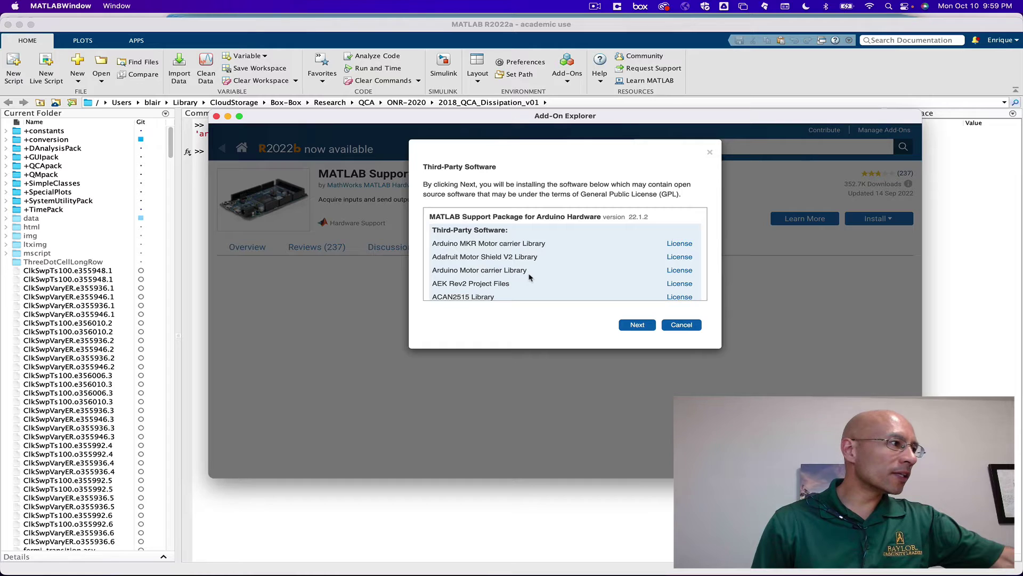
{"action": "left_click", "coordinate": [638, 325]}
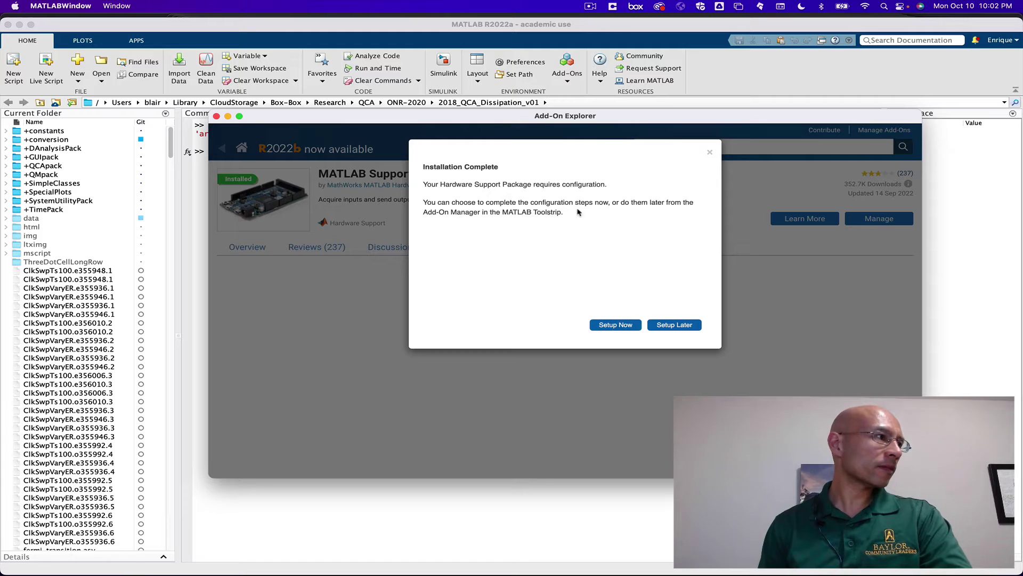
Start Setup Now, keeping the USB connection type, to reach the Upload Arduino Server step
{"action": "left_click", "coordinate": [615, 326]}
{"action": "left_click", "coordinate": [668, 400]}
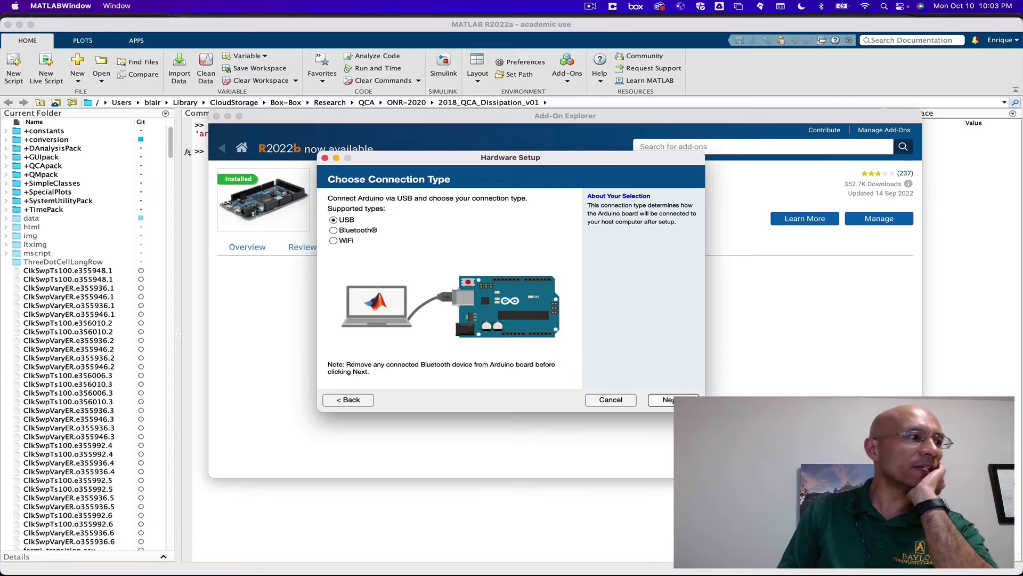
{"action": "left_click", "coordinate": [671, 400]}
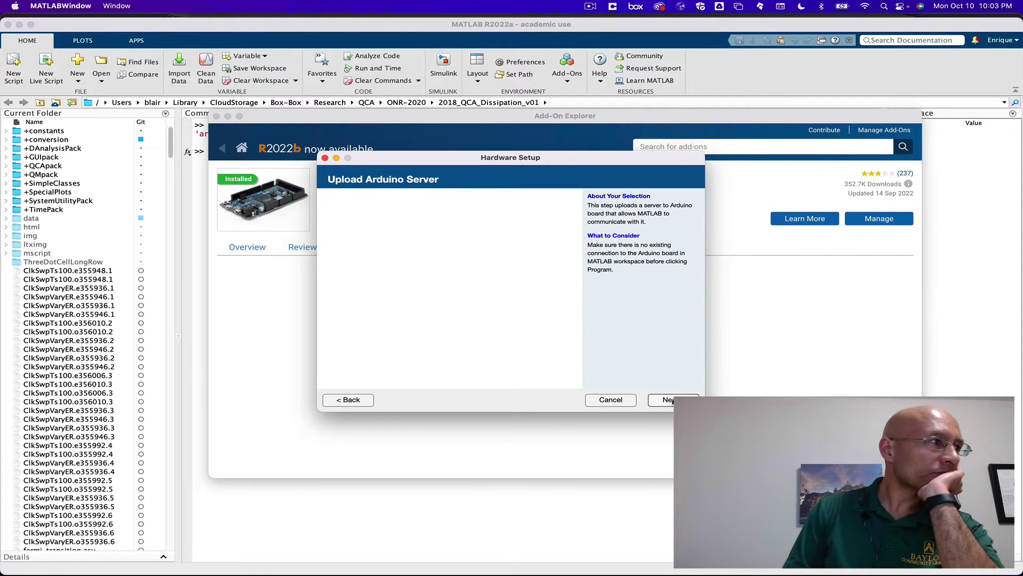
{"action": "scroll", "coordinate": [433, 278], "scroll_direction": "down", "scroll_amount": 5}
Choose Uno as the board for the Arduino server upload
{"action": "scroll", "coordinate": [432, 278], "scroll_direction": "up", "scroll_amount": 5}
{"action": "left_click", "coordinate": [405, 219]}
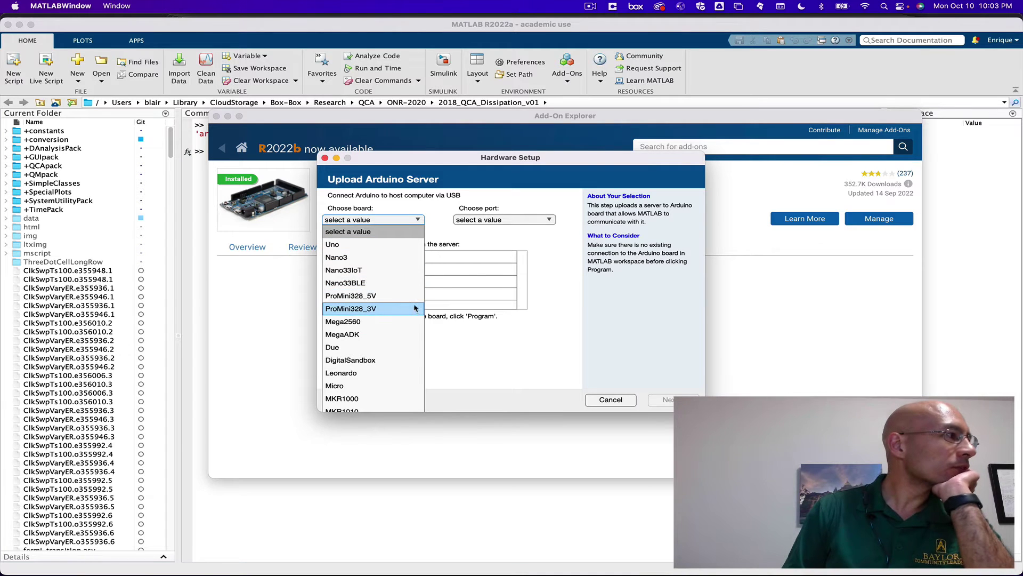
{"action": "scroll", "coordinate": [413, 341], "scroll_direction": "down", "scroll_amount": 2}
{"action": "scroll", "coordinate": [394, 267], "scroll_direction": "up", "scroll_amount": 2}
{"action": "left_click", "coordinate": [391, 249]}
Select port /dev/cu.usbmodem141301 and start programming the server onto the board
{"action": "scroll", "coordinate": [367, 282], "scroll_direction": "down", "scroll_amount": 6}
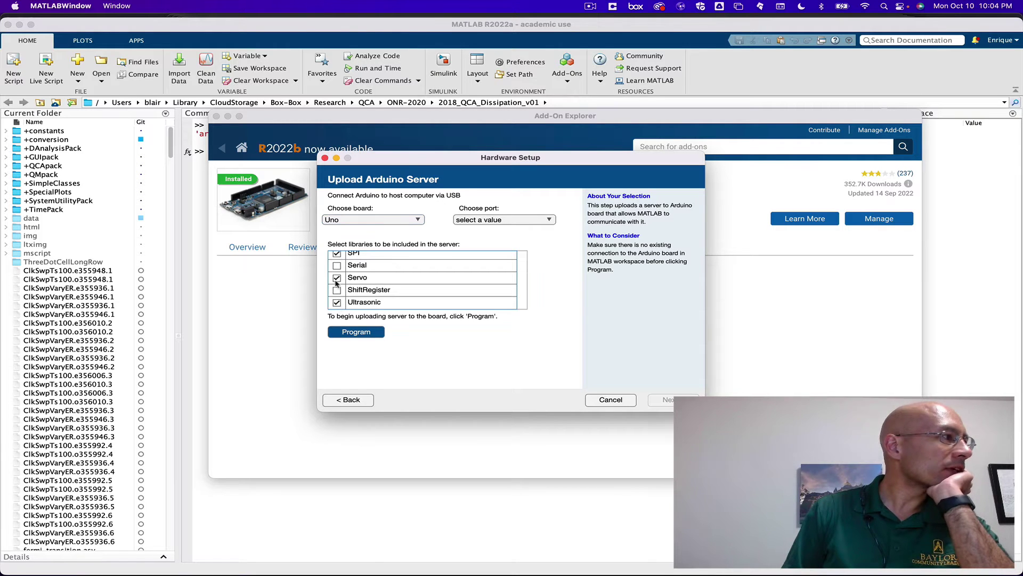
{"action": "scroll", "coordinate": [368, 277], "scroll_direction": "up", "scroll_amount": 6}
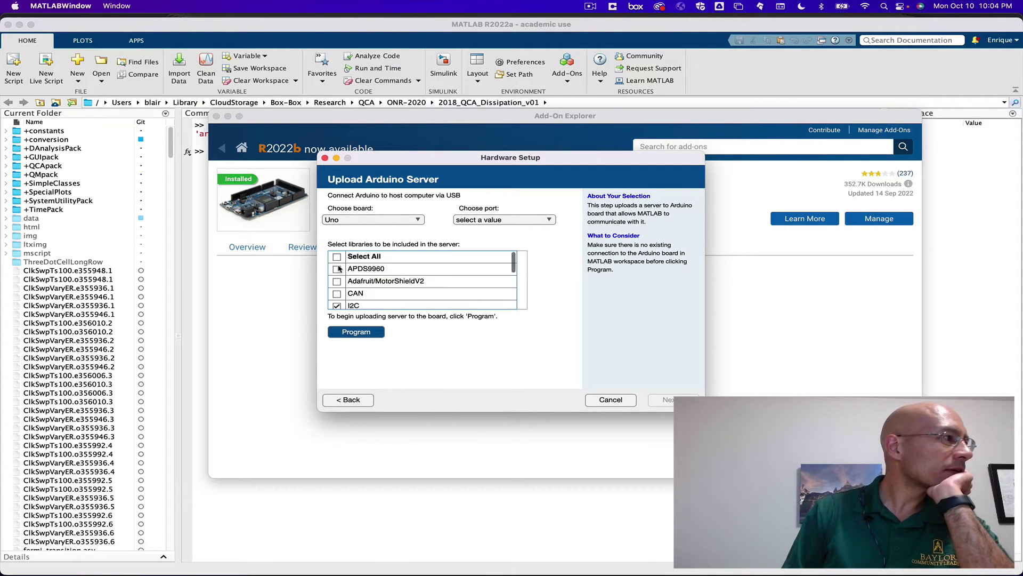
{"action": "left_click", "coordinate": [472, 220]}
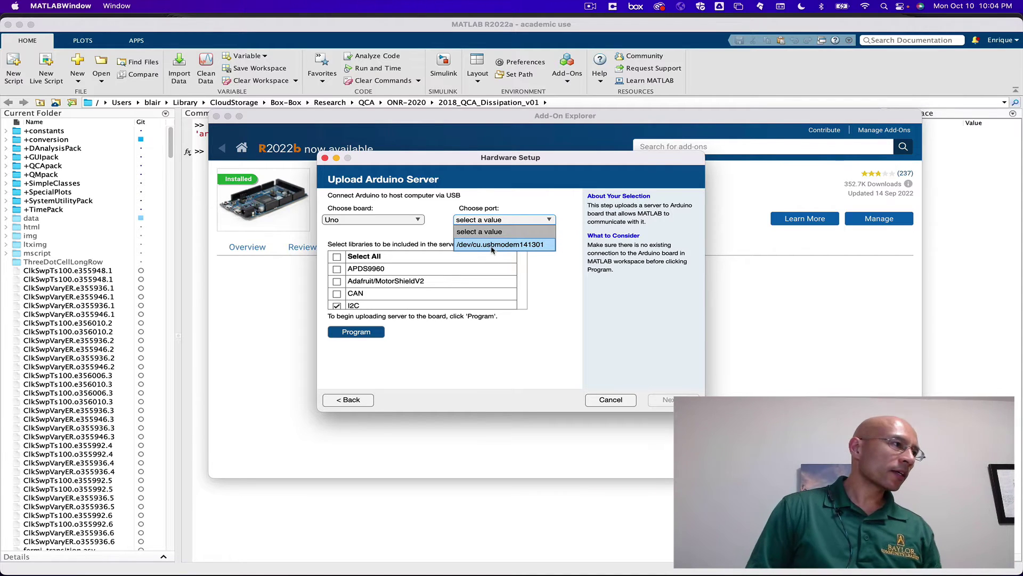
{"action": "left_click", "coordinate": [541, 247]}
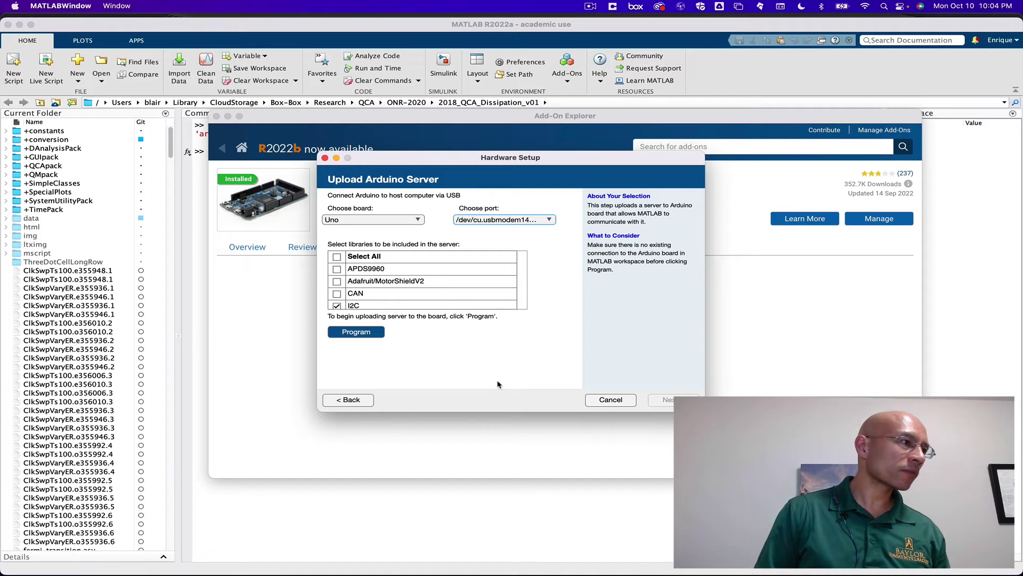
{"action": "left_click", "coordinate": [553, 220]}
{"action": "left_click", "coordinate": [541, 246]}
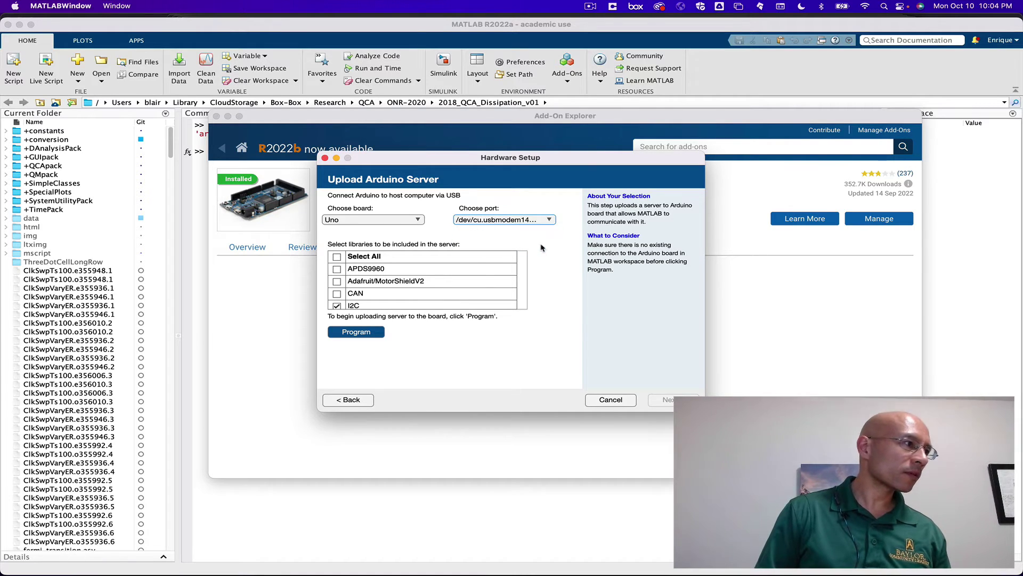
{"action": "left_click", "coordinate": [356, 332]}
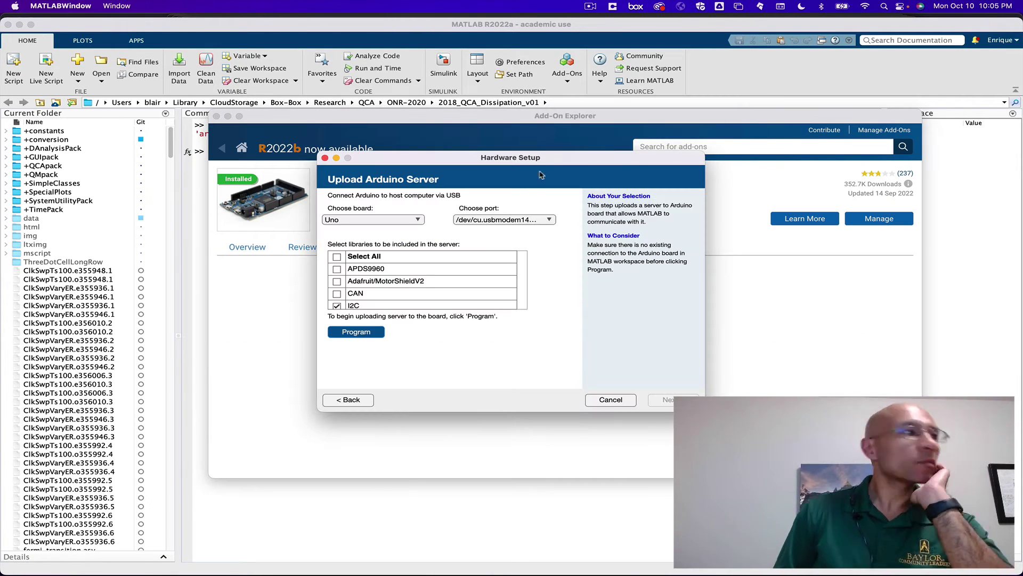
Tick Adafruit/MotorShieldV2, confirm the Arduino in System Report's USB list, and recheck board and port
{"action": "left_click", "coordinate": [336, 282]}
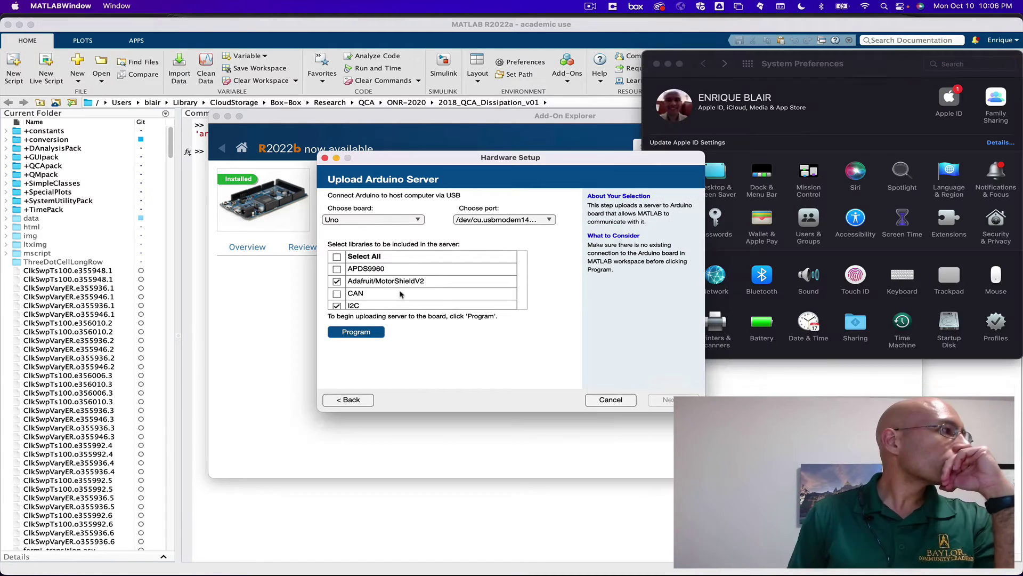
{"action": "left_click", "coordinate": [67, 6]}
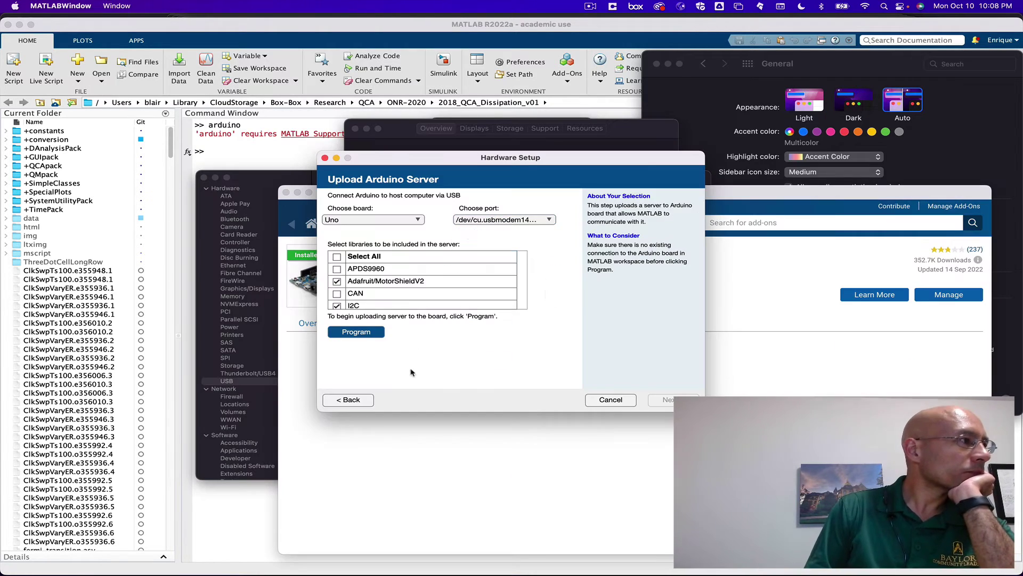
{"action": "scroll", "coordinate": [341, 274], "scroll_direction": "down", "scroll_amount": 5}
{"action": "left_click", "coordinate": [373, 219]}
{"action": "left_click", "coordinate": [504, 219]}
Dismiss the Serial-not-supported error and reupload the server to the Uno without the Serial library
{"action": "left_click", "coordinate": [504, 224]}
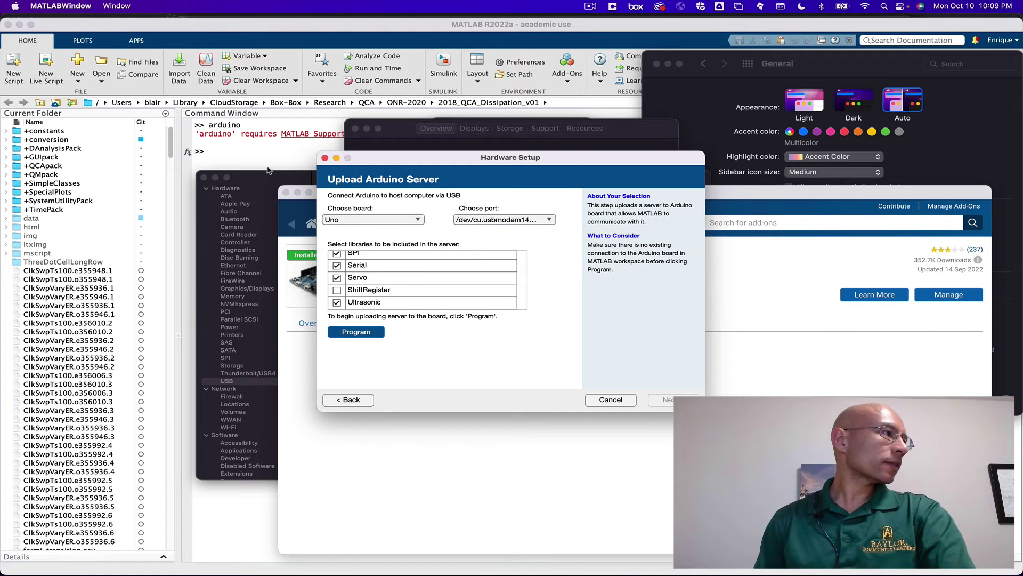
{"action": "key", "text": "Return"}
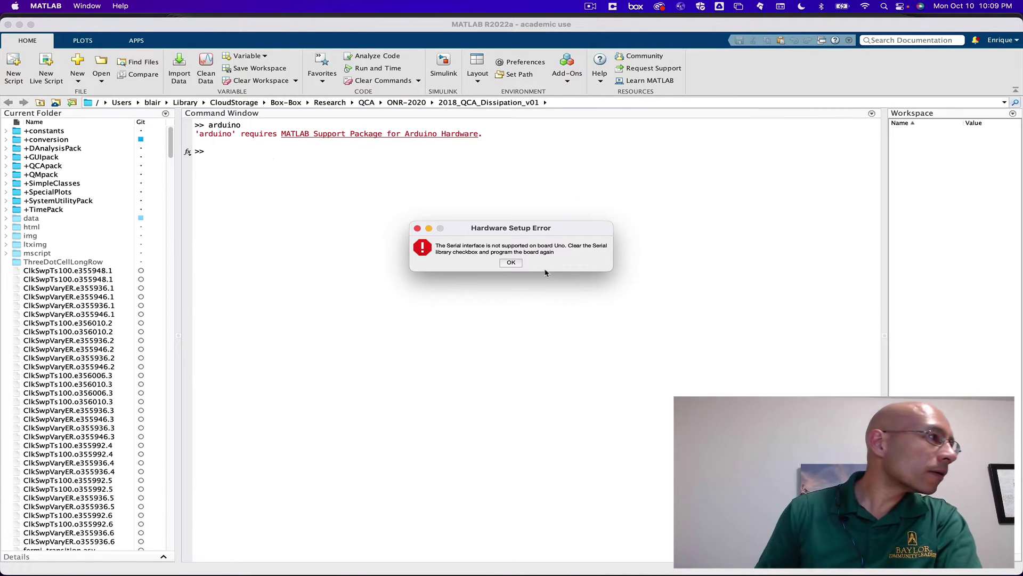
{"action": "left_click", "coordinate": [510, 263]}
{"action": "key", "text": "super+Tab"}
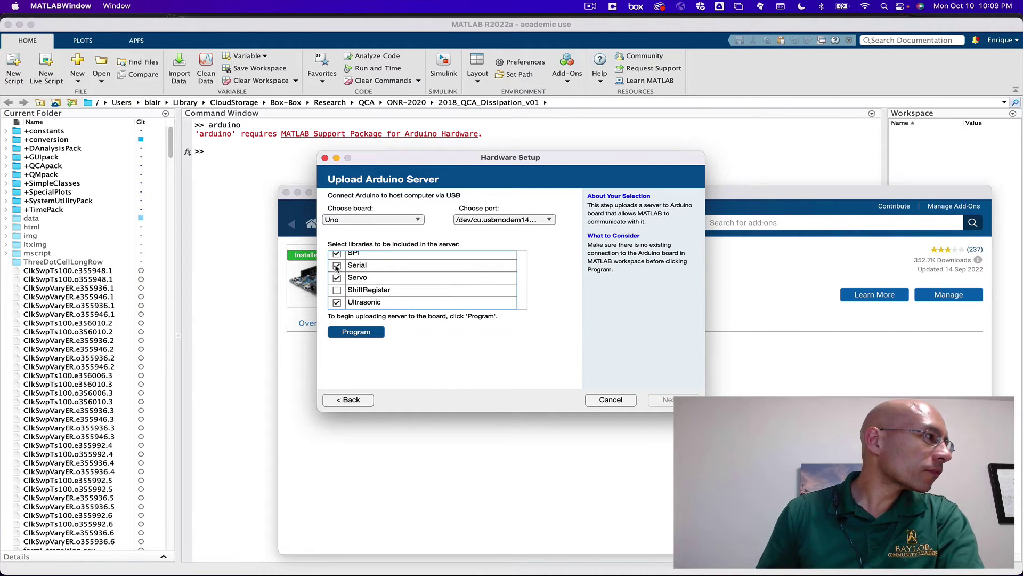
{"action": "left_click", "coordinate": [358, 332]}
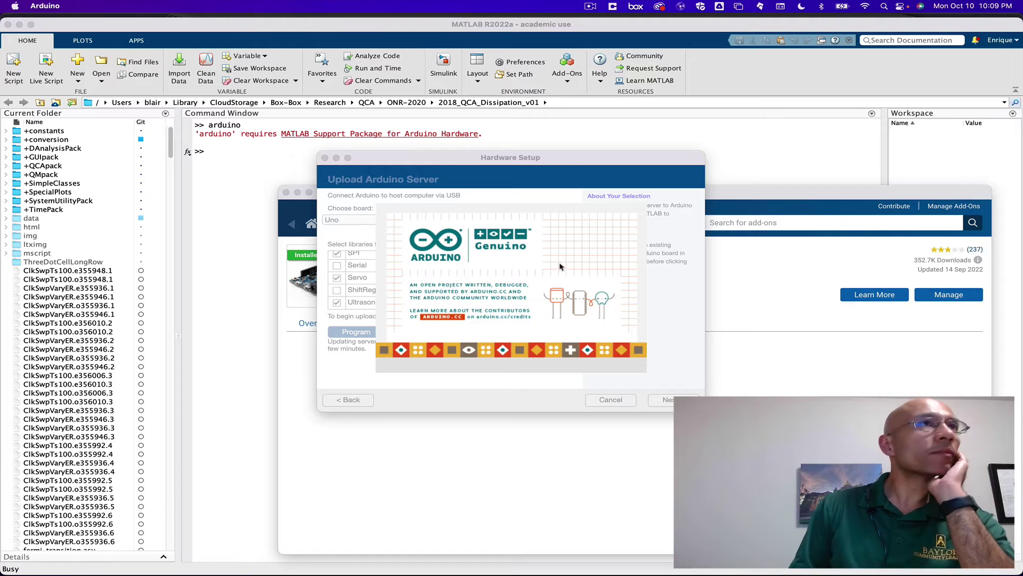
{"action": "left_click_drag", "start_coordinate": [569, 160], "coordinate": [760, 105]}
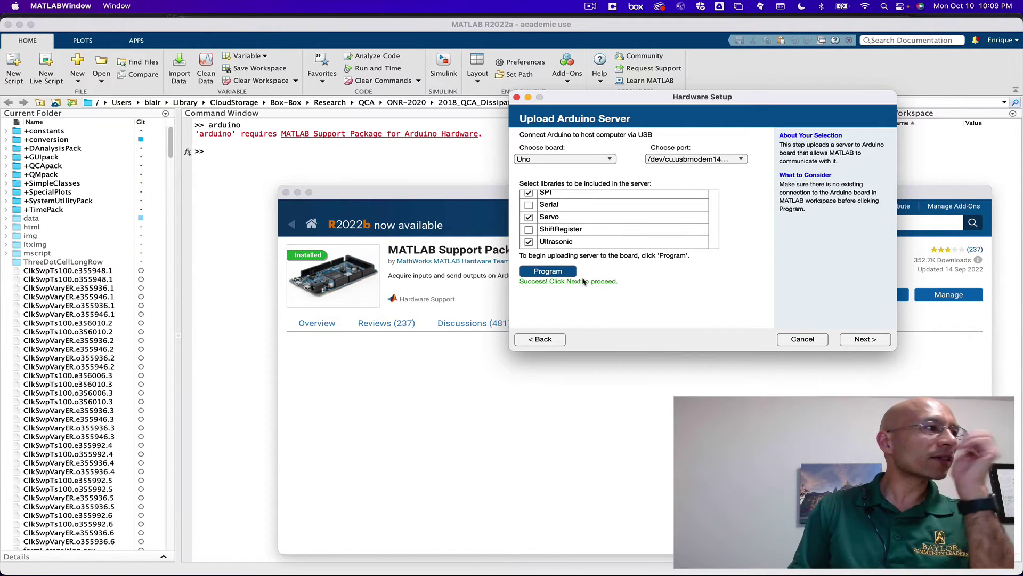
Test the Uno connection on /dev/cu.usbmodem141301 and continue to Hardware Setup Complete
{"action": "left_click", "coordinate": [864, 339]}
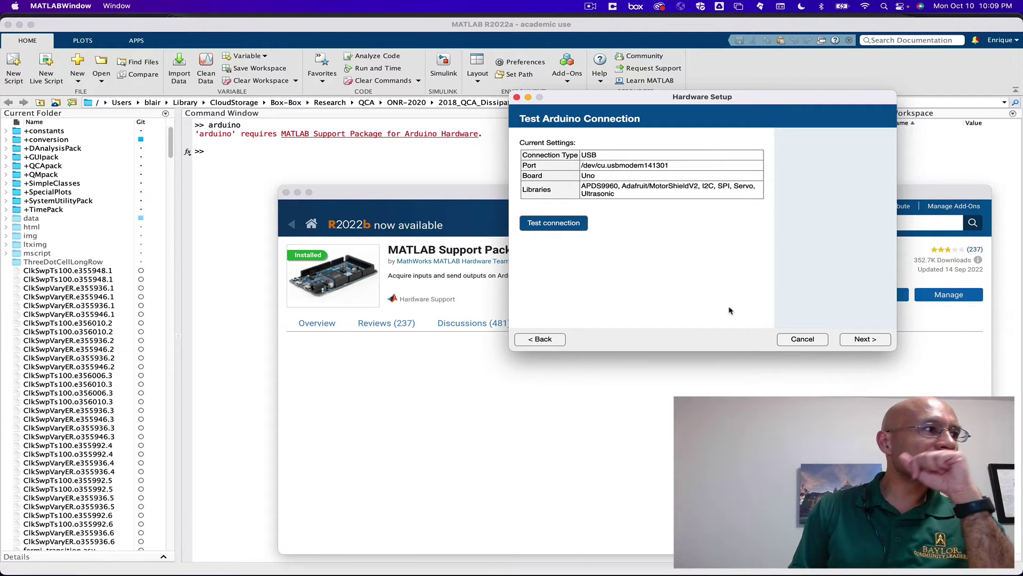
{"action": "left_click", "coordinate": [560, 225]}
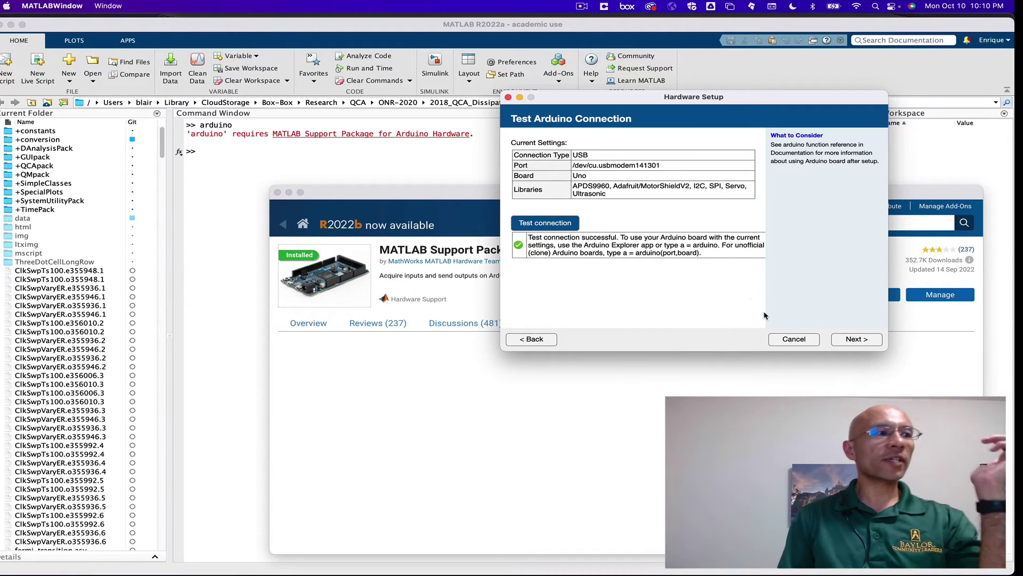
{"action": "left_click", "coordinate": [857, 341]}
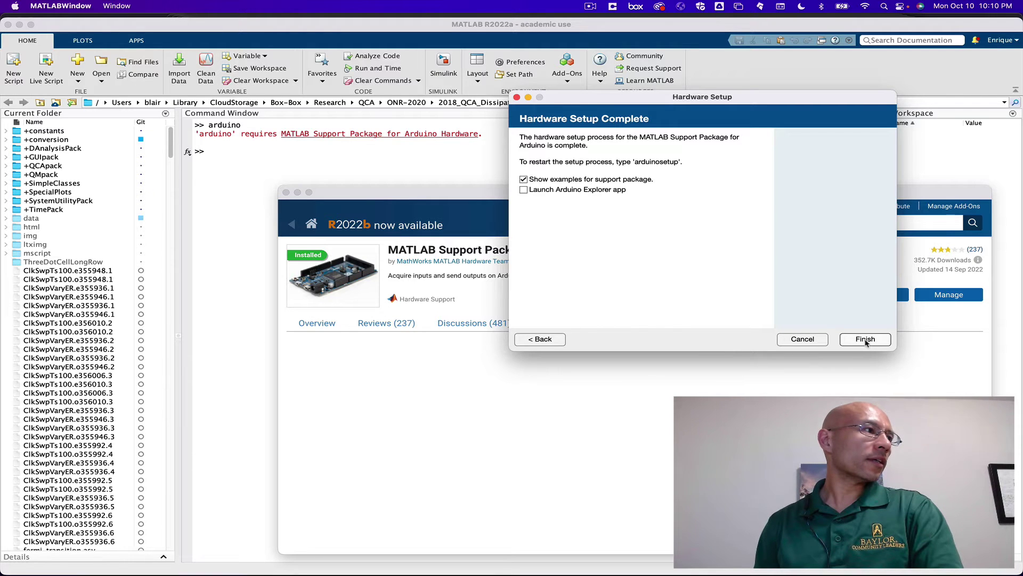
Tick Launch Arduino Explorer app and finish the hardware setup
{"action": "left_click", "coordinate": [595, 190]}
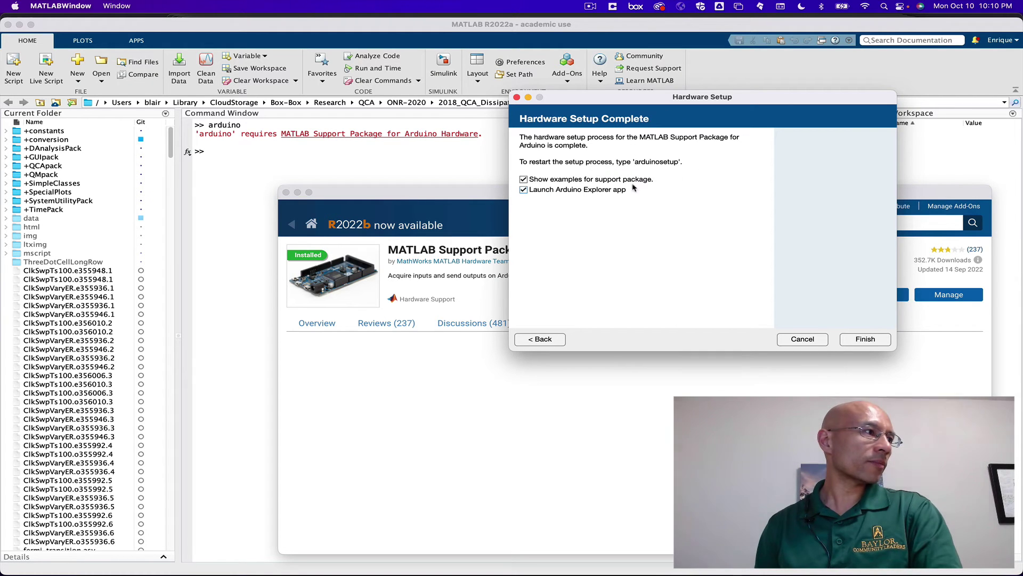
{"action": "left_click", "coordinate": [857, 338]}
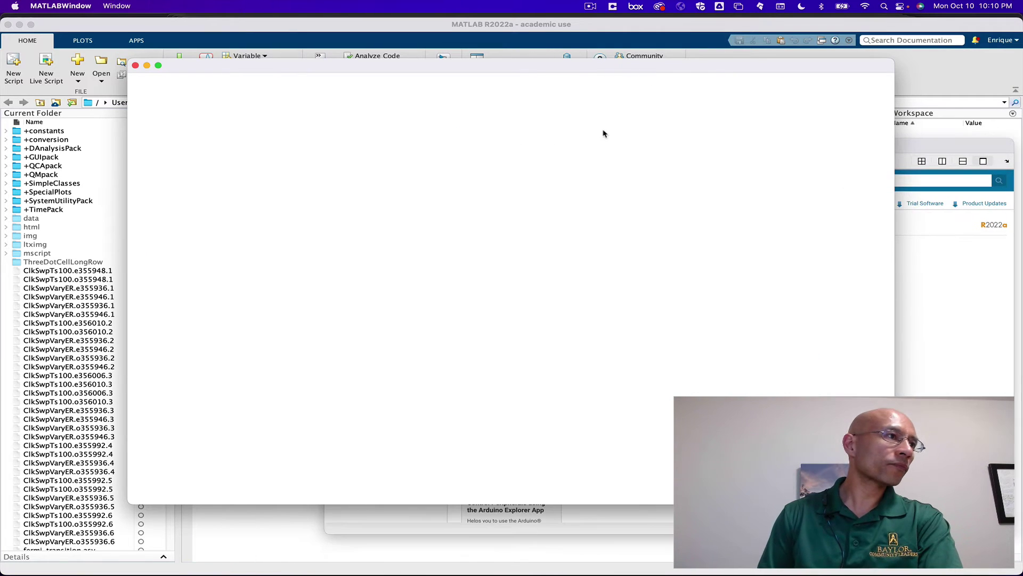
Move the Arduino Explorer and Add-On Explorer windows aside and bring the main MATLAB window forward
{"action": "key", "text": "super+Tab"}
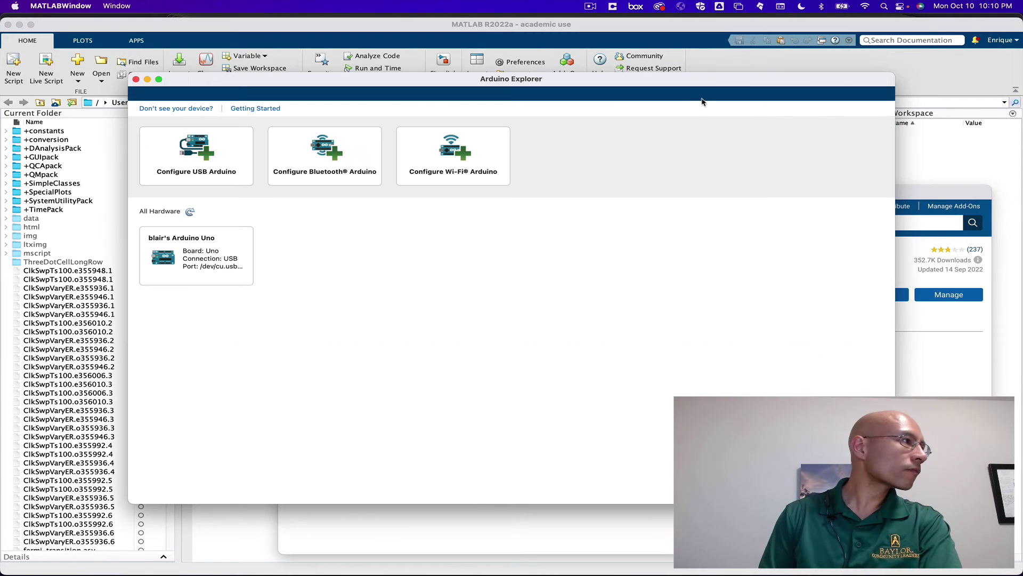
{"action": "left_click_drag", "start_coordinate": [703, 83], "coordinate": [611, 112]}
{"action": "left_click", "coordinate": [893, 192]}
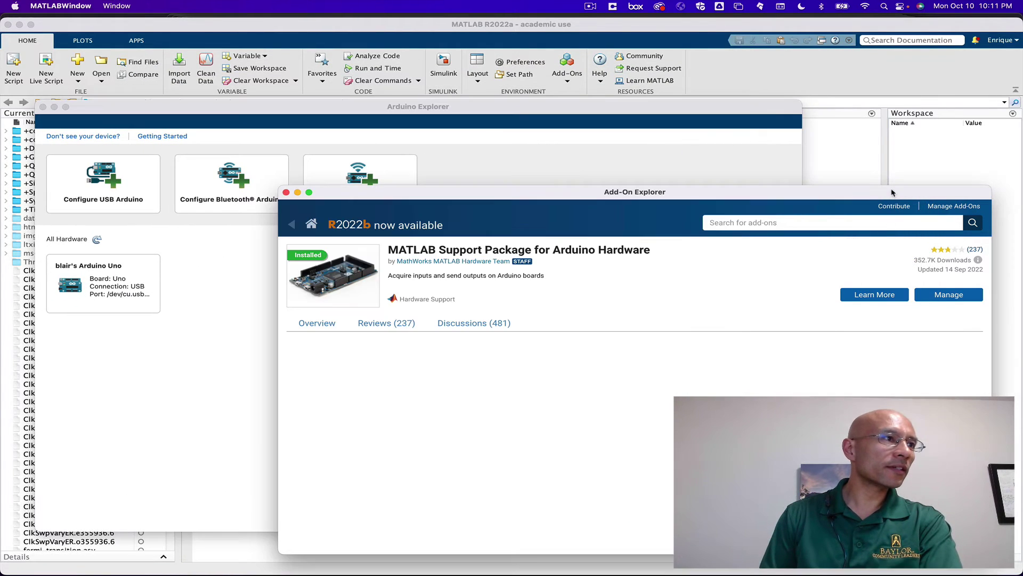
{"action": "left_click_drag", "start_coordinate": [893, 193], "coordinate": [893, 172]}
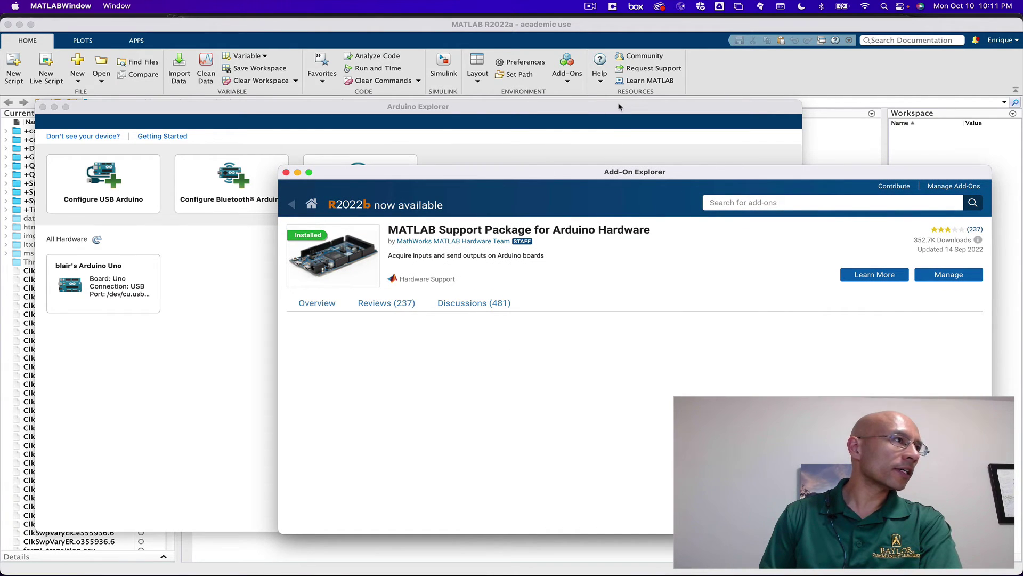
{"action": "left_click", "coordinate": [189, 153]}
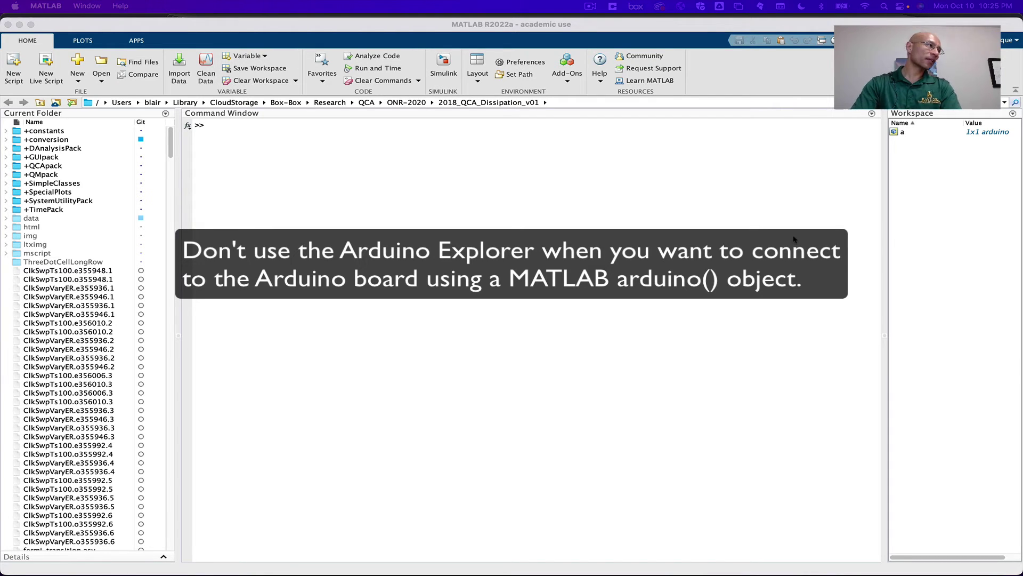
Run ah = arduino without a port, which fails with a 'No constructor' error
{"action": "left_click", "coordinate": [794, 240]}
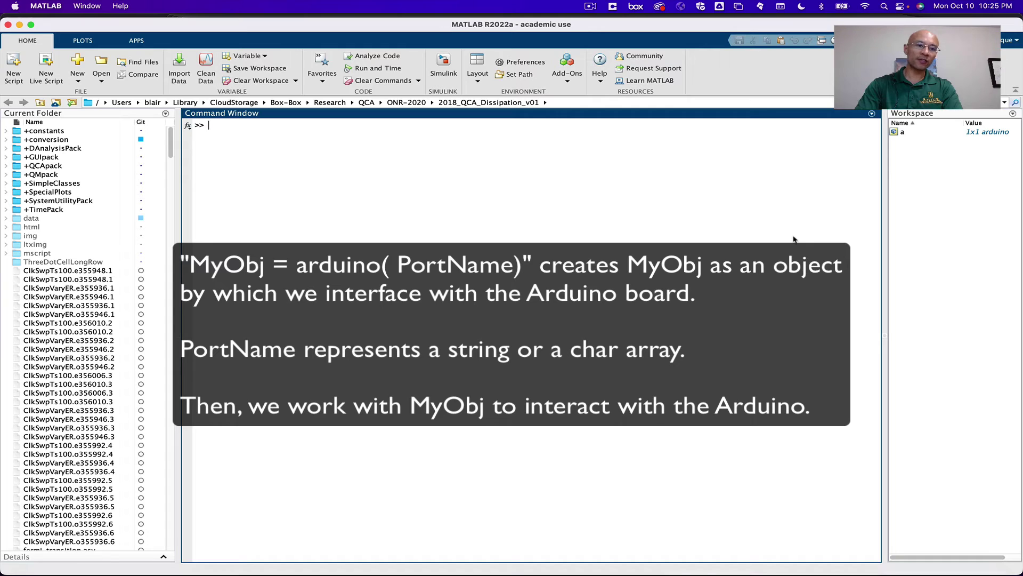
{"action": "type", "text": "ah"}
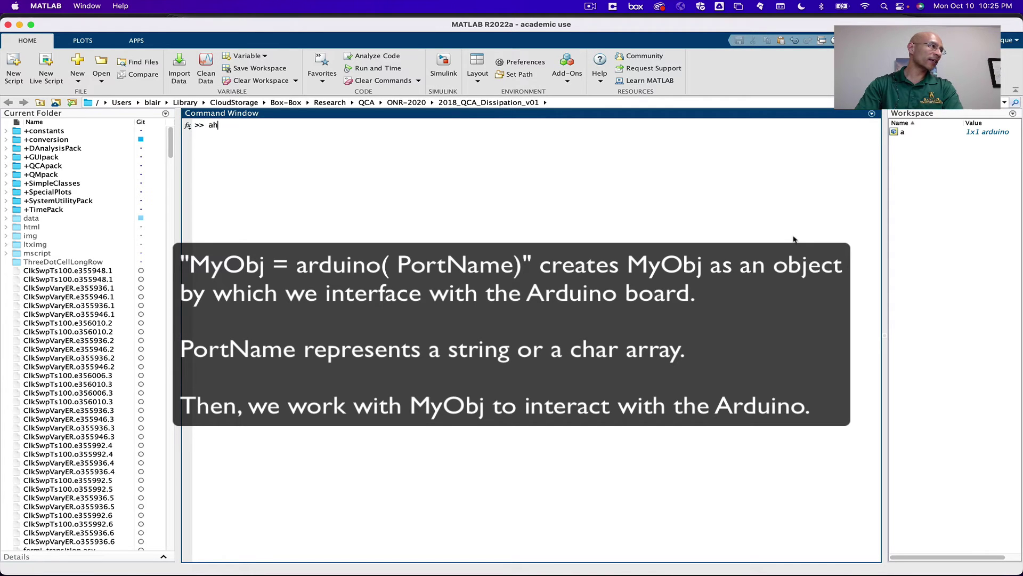
{"action": "type", "text": " = arduino"}
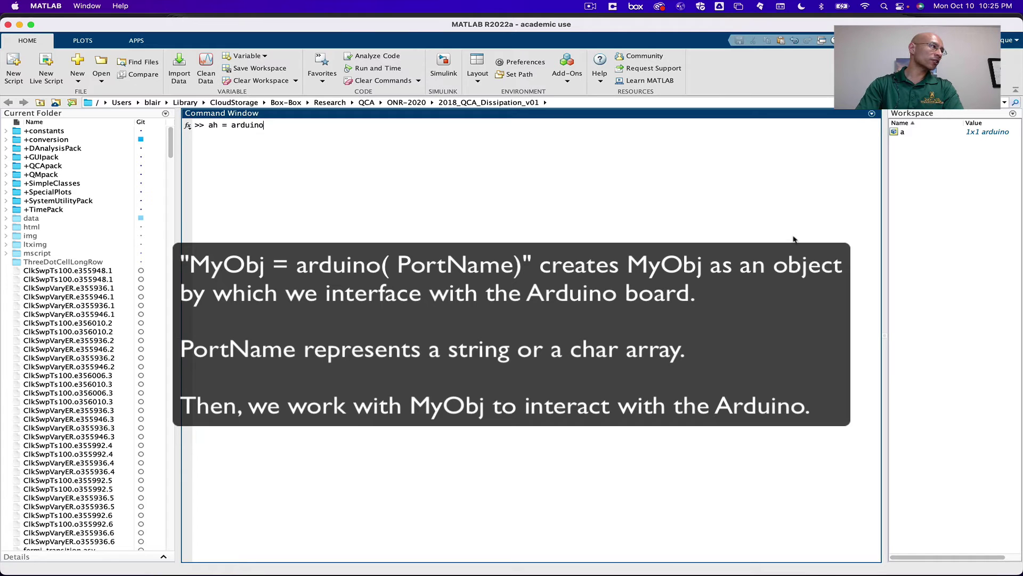
{"action": "key", "text": "Return"}
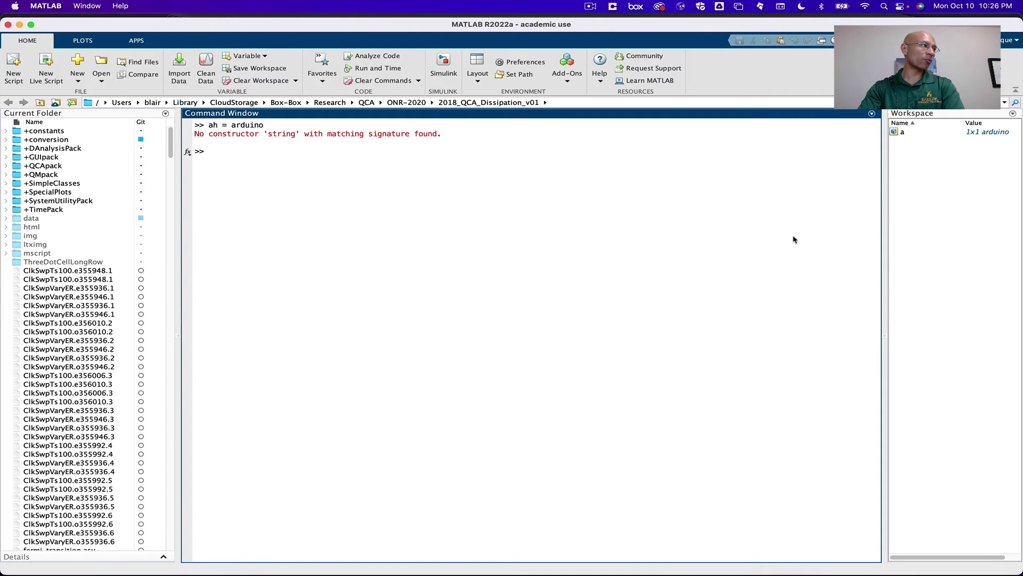
List all devices under /dev/ and scroll through the output
{"action": "type", "text": "ls"}
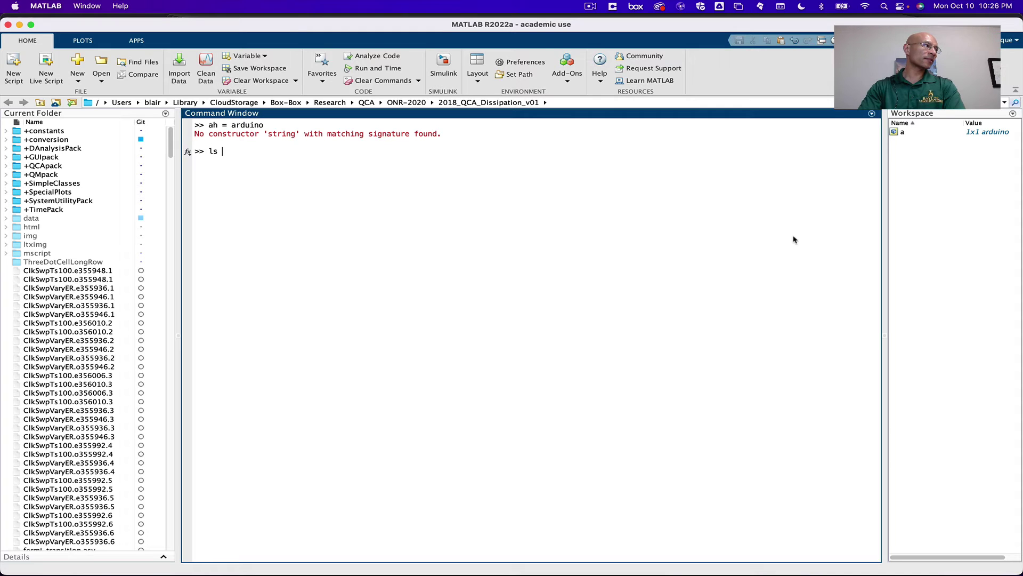
{"action": "type", "text": " /dev"}
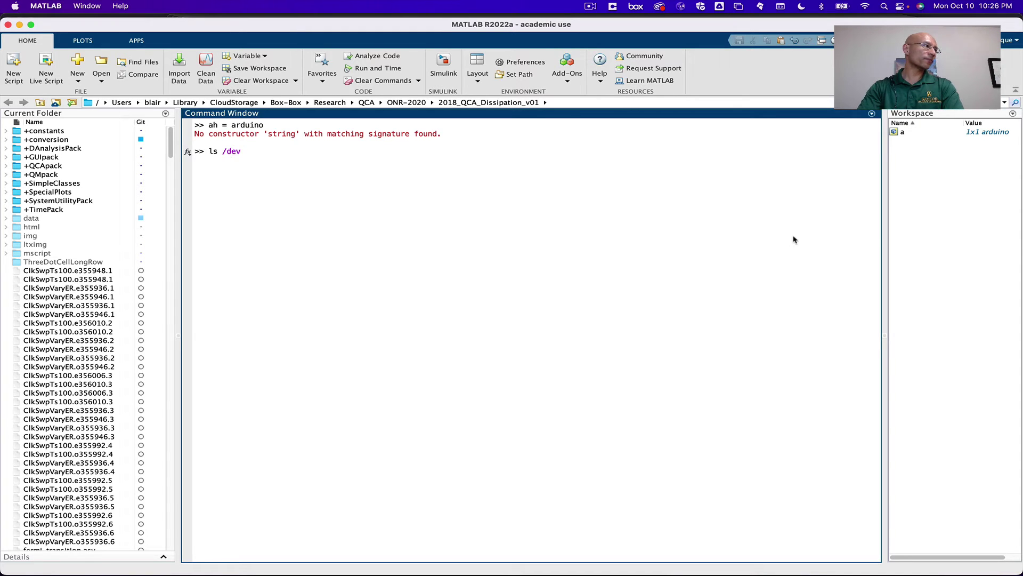
{"action": "type", "text": "/"}
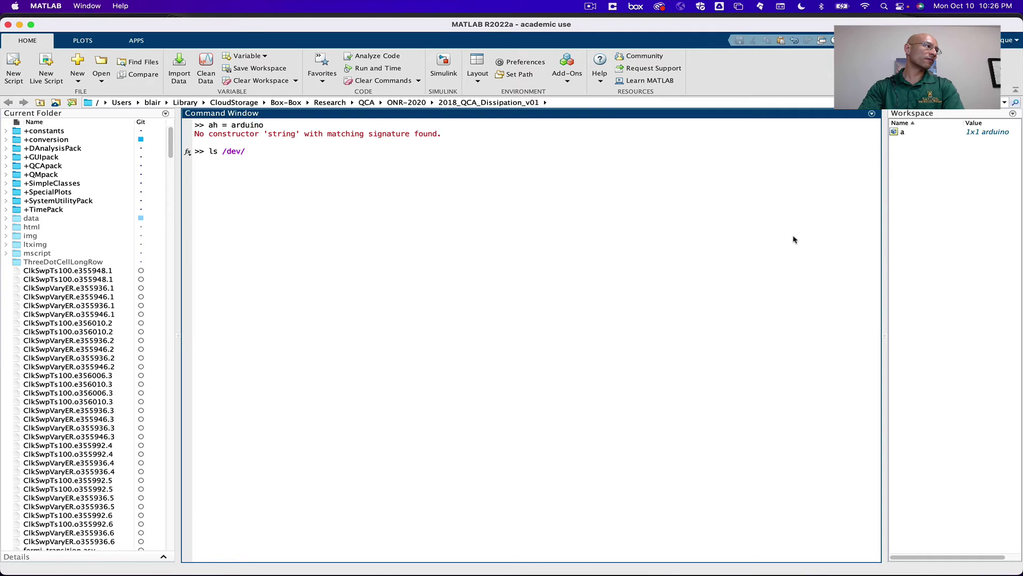
{"action": "key", "text": "Return"}
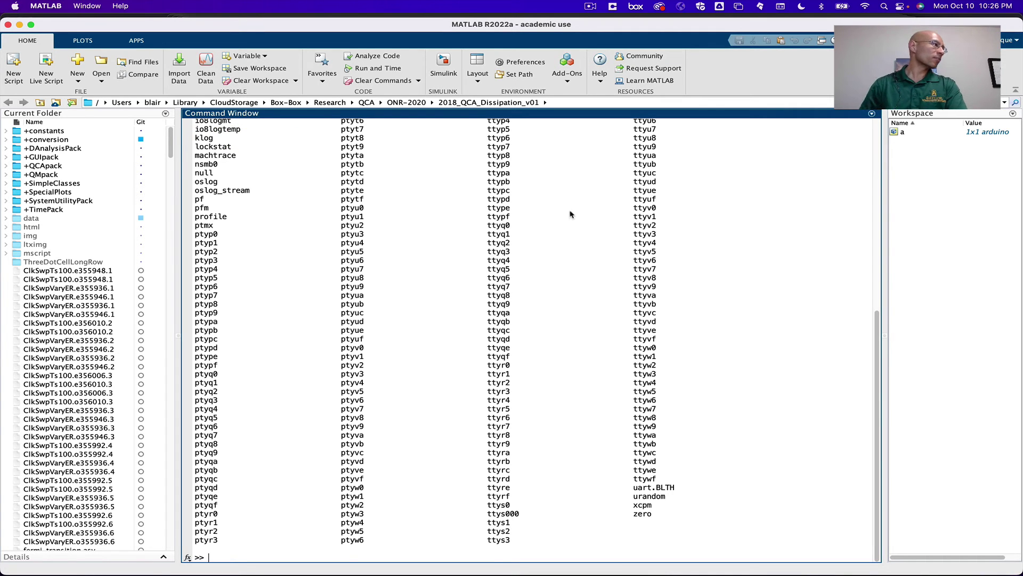
{"action": "scroll", "coordinate": [576, 223], "scroll_direction": "up", "scroll_amount": 10}
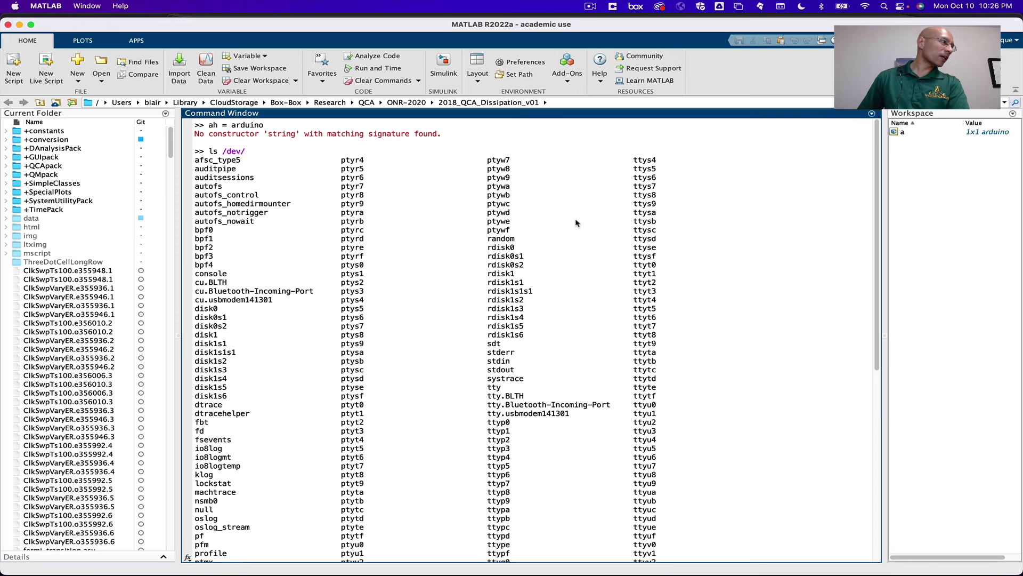
{"action": "scroll", "coordinate": [575, 222], "scroll_direction": "down", "scroll_amount": 2}
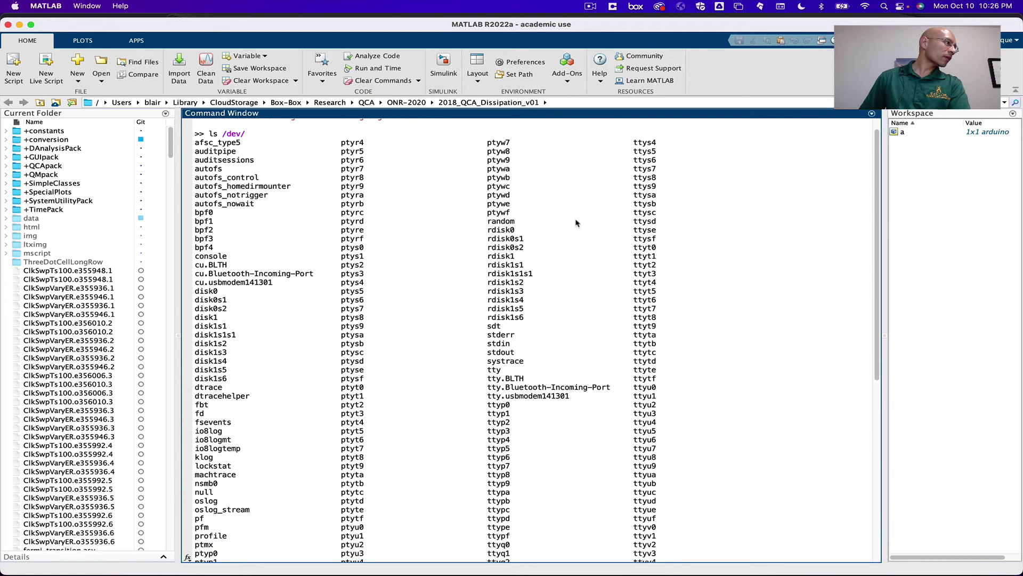
{"action": "scroll", "coordinate": [575, 223], "scroll_direction": "down", "scroll_amount": 9}
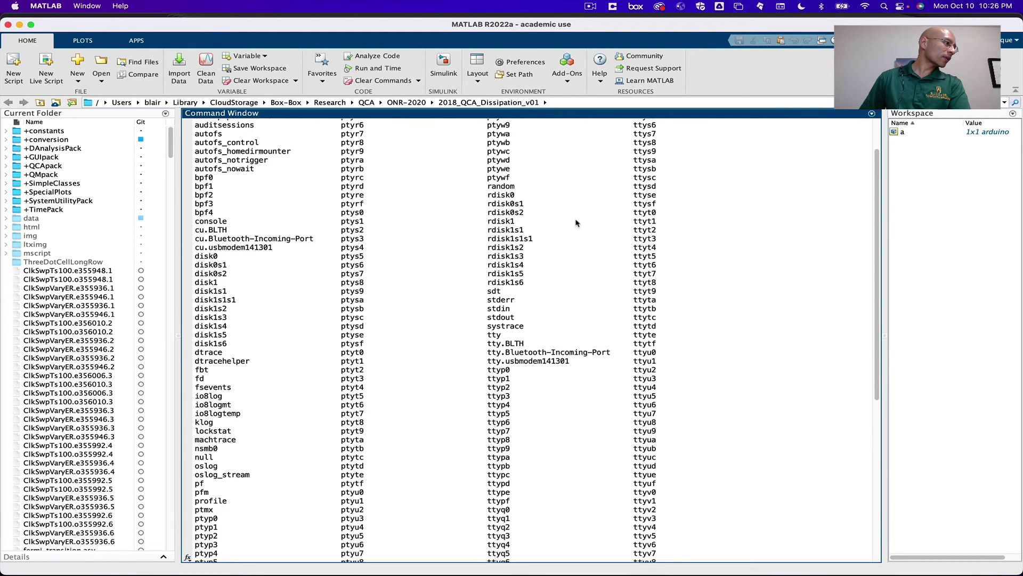
{"action": "scroll", "coordinate": [575, 222], "scroll_direction": "down", "scroll_amount": 3}
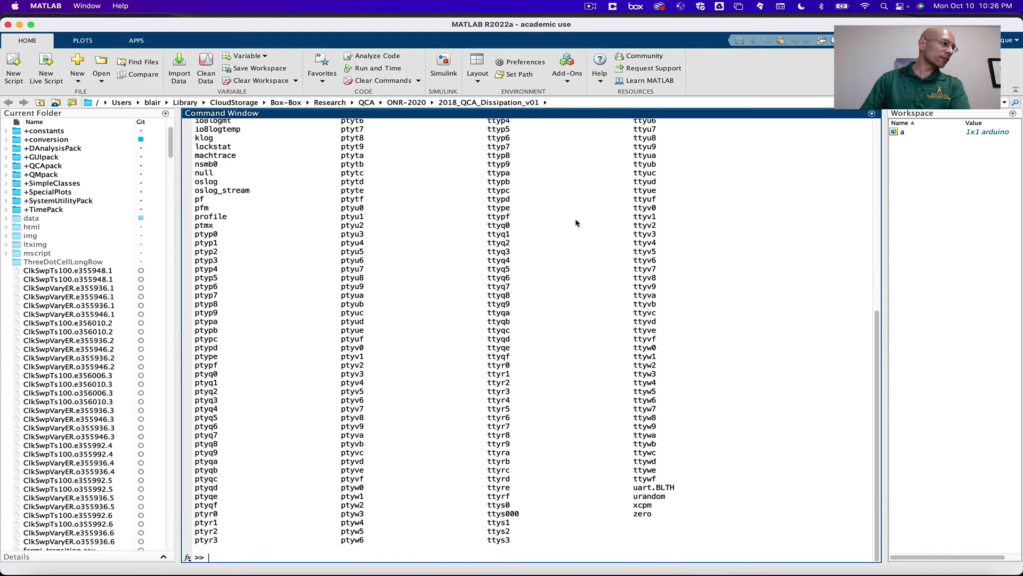
Narrow the listing to ls /dev/cu.*, revealing /dev/cu.usbmodem141301
{"action": "key", "text": "Up"}
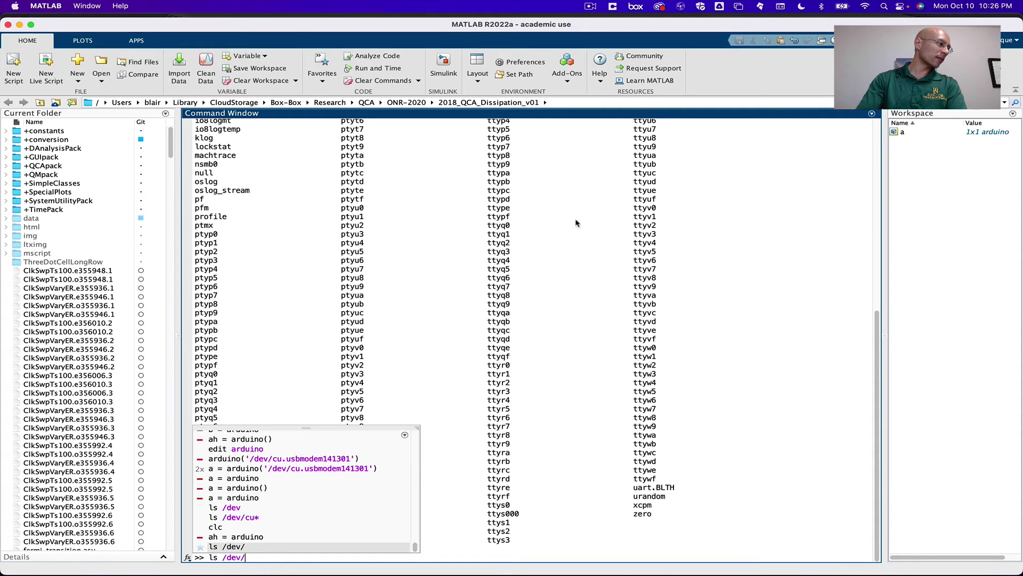
{"action": "type", "text": "cu.*"}
{"action": "key", "text": "Return"}
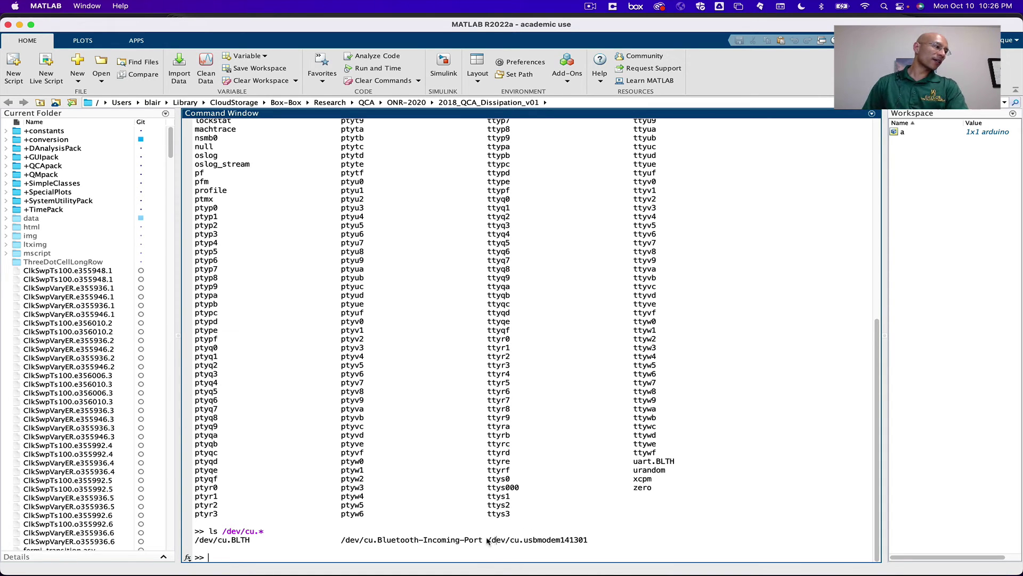
Run ah = arduino('/dev/cu.usbmodem141301'), which reports an existing connection in the workspace
{"action": "left_click_drag", "start_coordinate": [489, 540], "coordinate": [593, 541]}
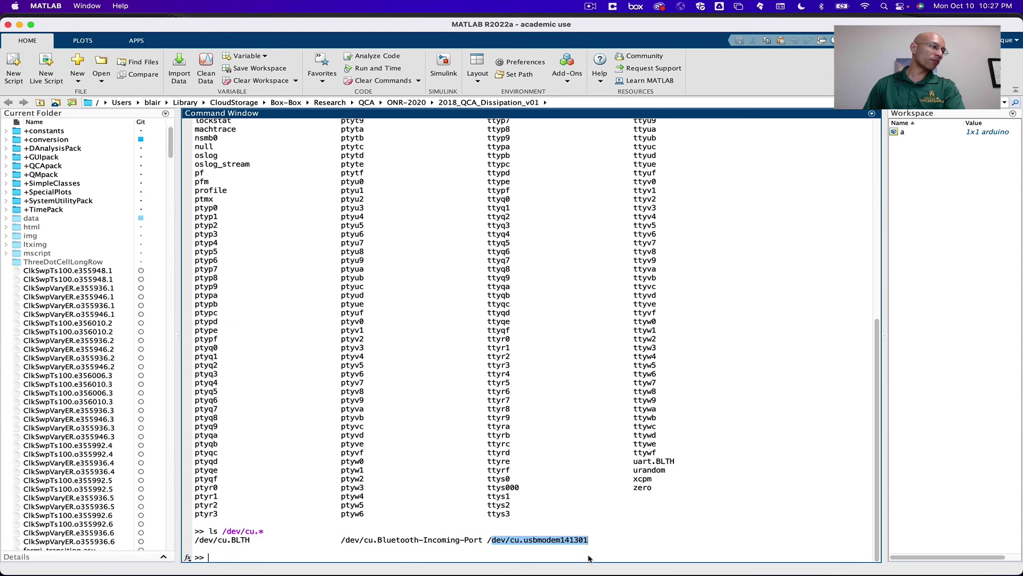
{"action": "left_click", "coordinate": [589, 558]}
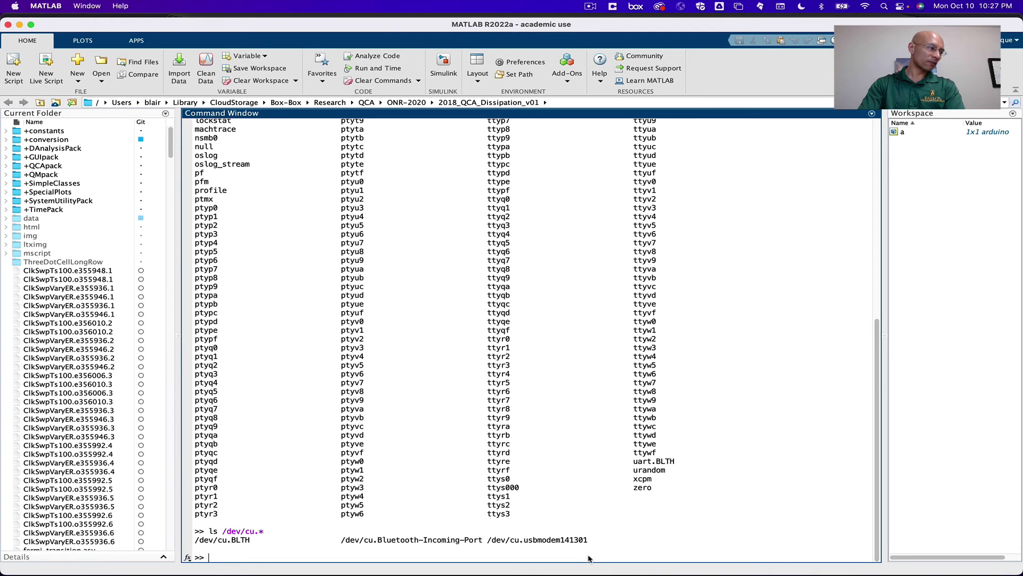
{"action": "type", "text": "ah = ardu"}
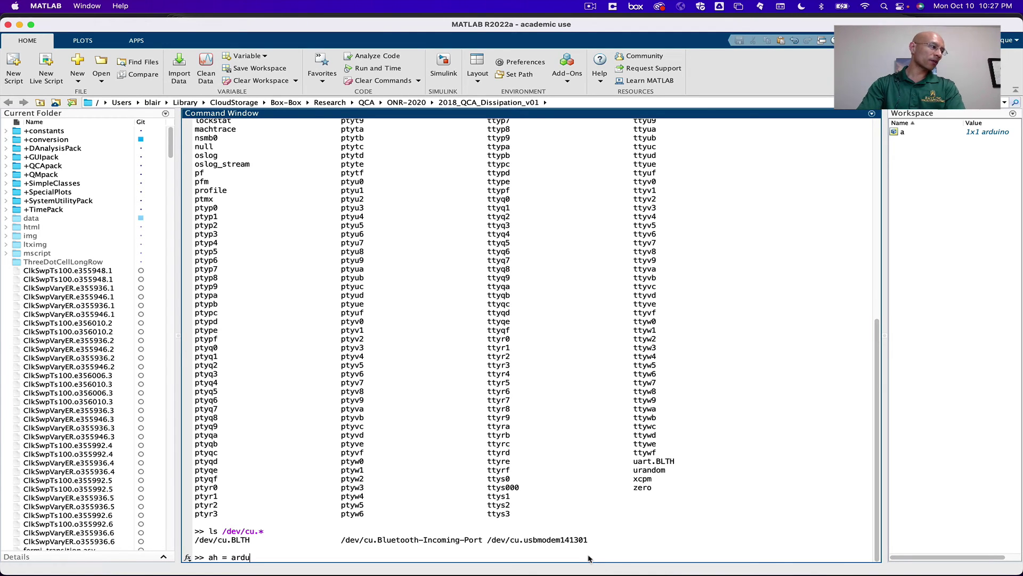
{"action": "type", "text": "ino()"}
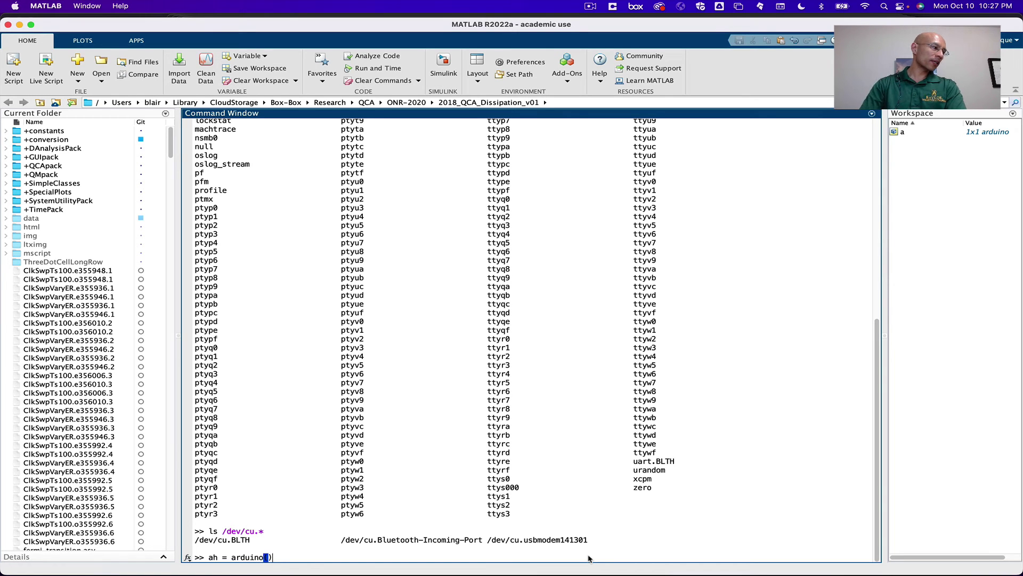
{"action": "type", "text": "''/dev/cu.usbmodem141301"}
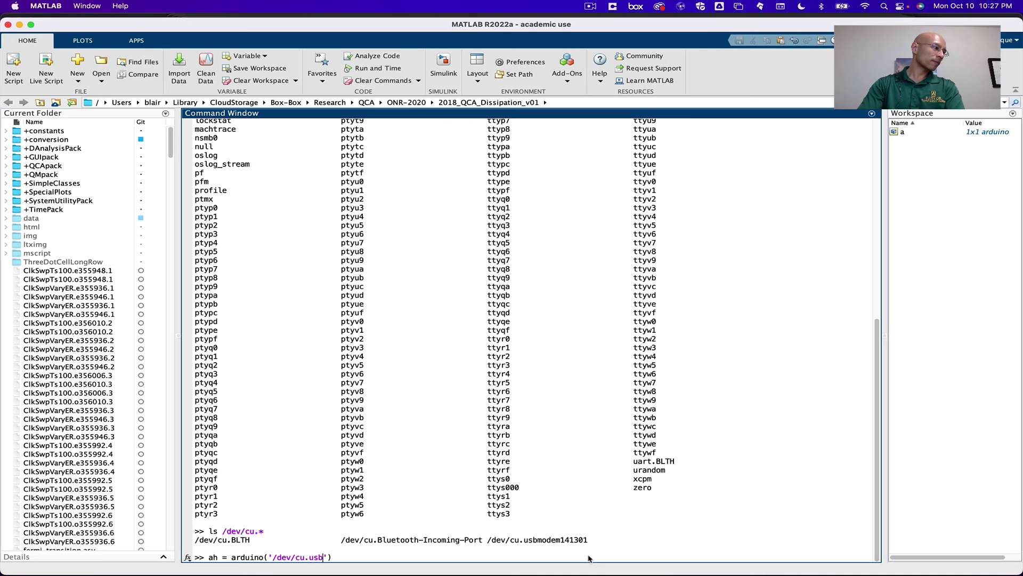
{"action": "key", "text": "Return"}
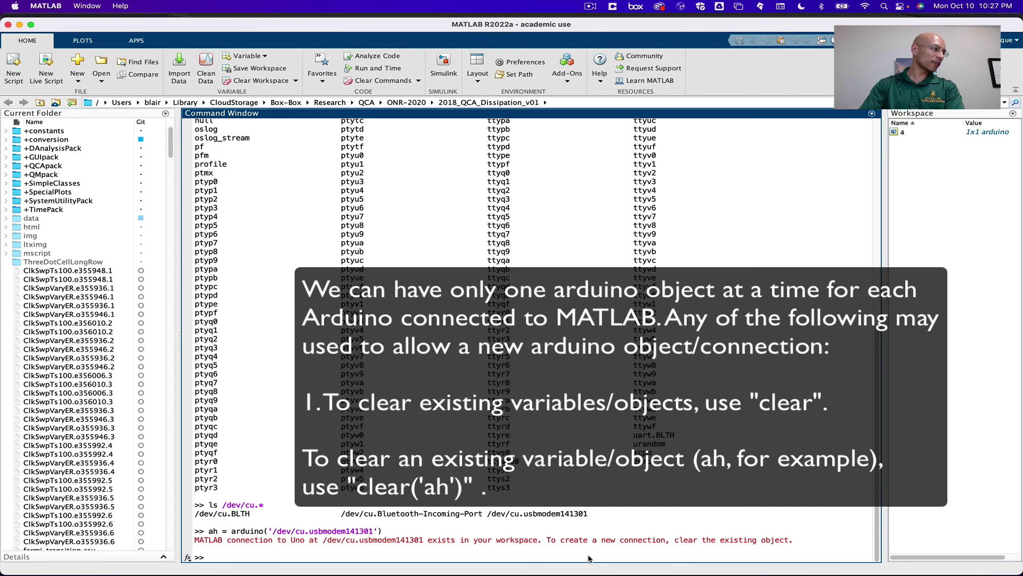
Clear the workspace and rerun ah = arduino('/dev/cu.usbmodem141301') to connect the Uno
{"action": "type", "text": "c"}
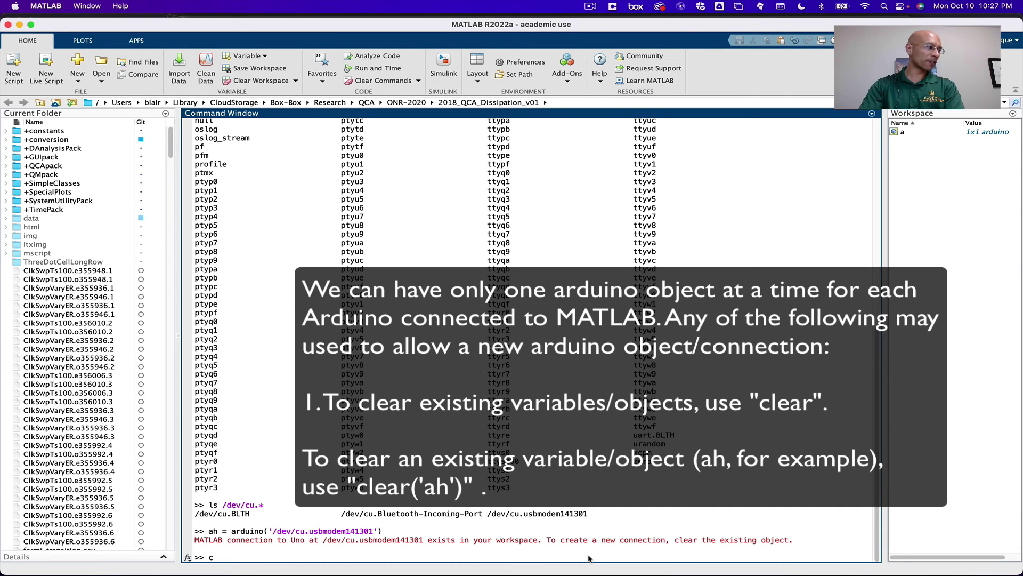
{"action": "type", "text": "lear"}
{"action": "key", "text": "Return"}
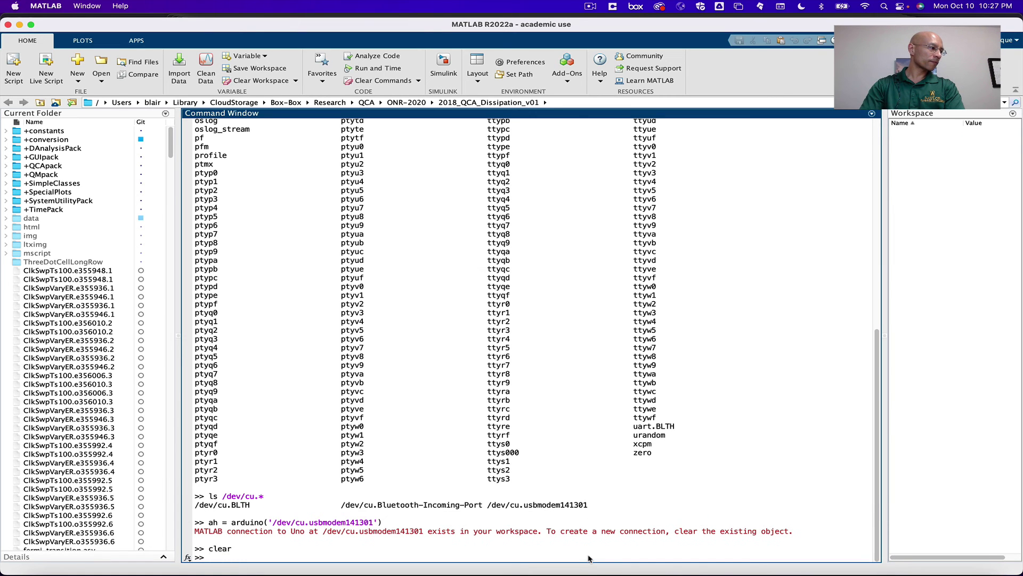
{"action": "key", "text": "Up"}
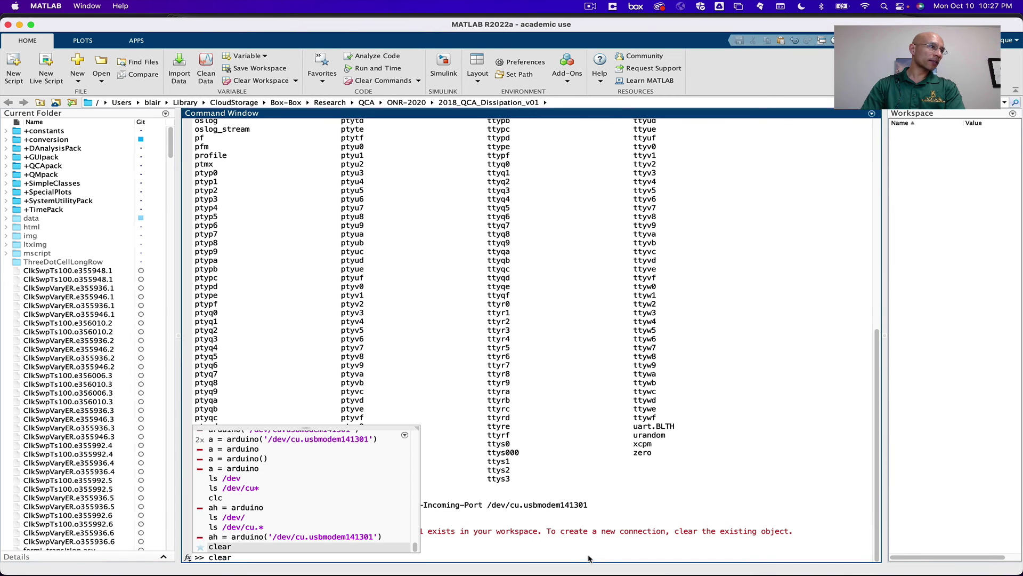
{"action": "key", "text": "Up"}
{"action": "key", "text": "Return"}
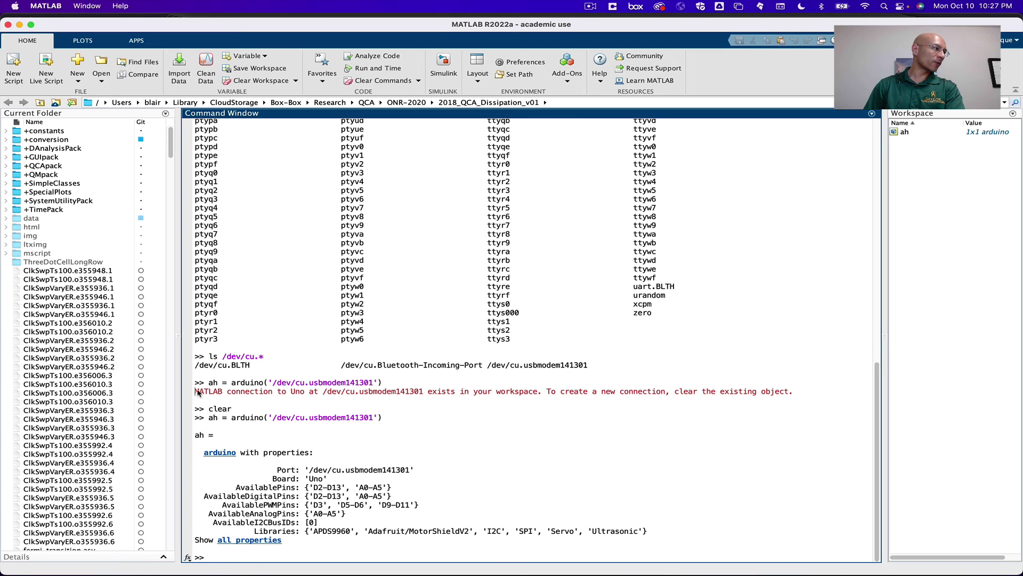
Highlight the existing-connection error message and the arduino port-connection call
{"action": "left_click_drag", "start_coordinate": [195, 393], "coordinate": [758, 394]}
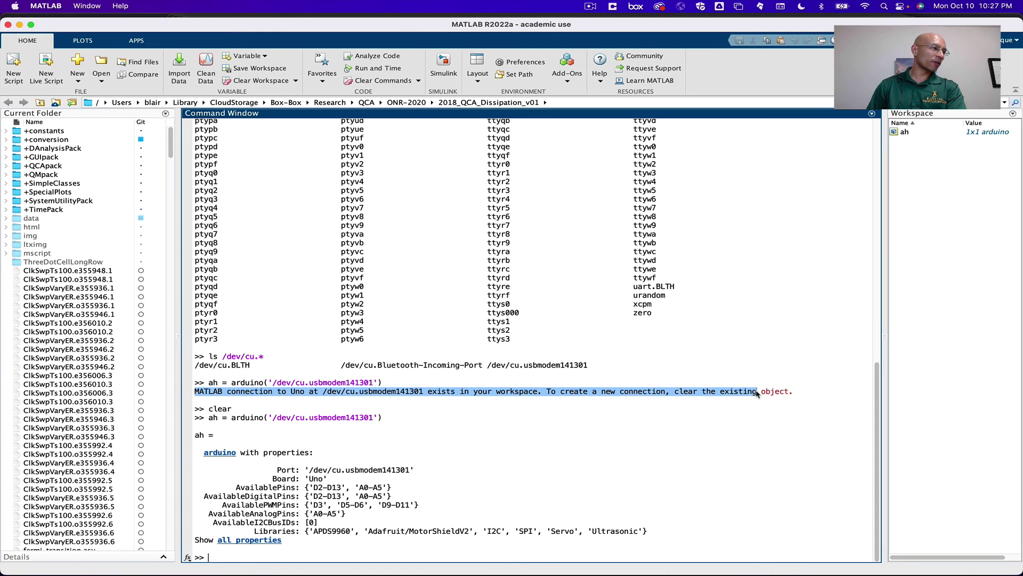
{"action": "left_click", "coordinate": [629, 550]}
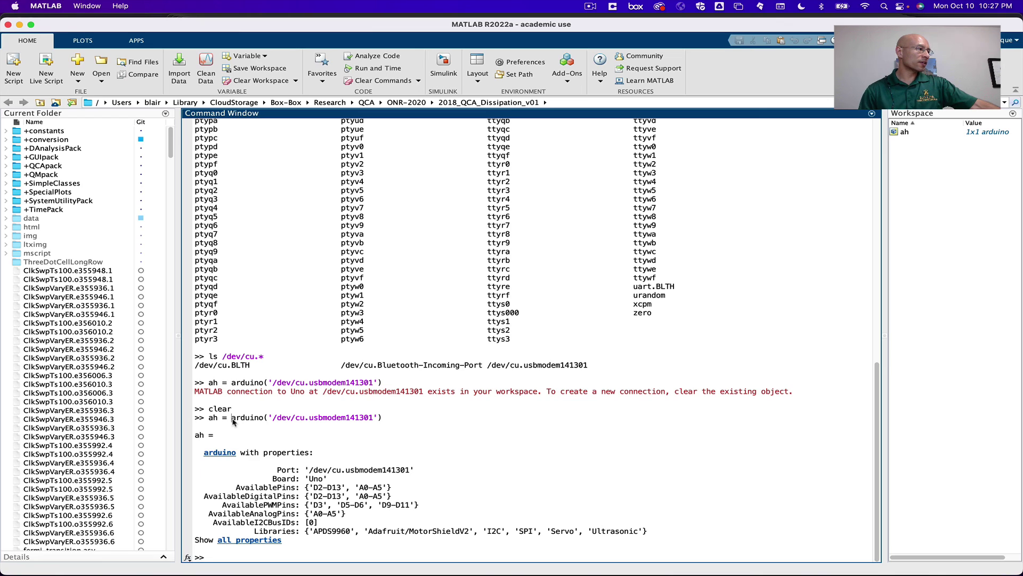
{"action": "left_click_drag", "start_coordinate": [233, 421], "coordinate": [385, 419]}
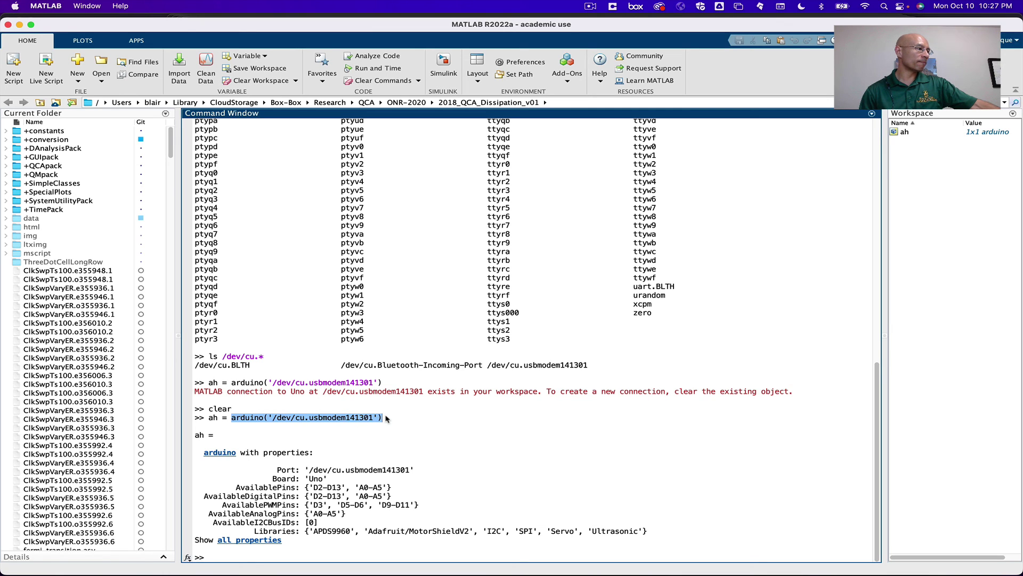